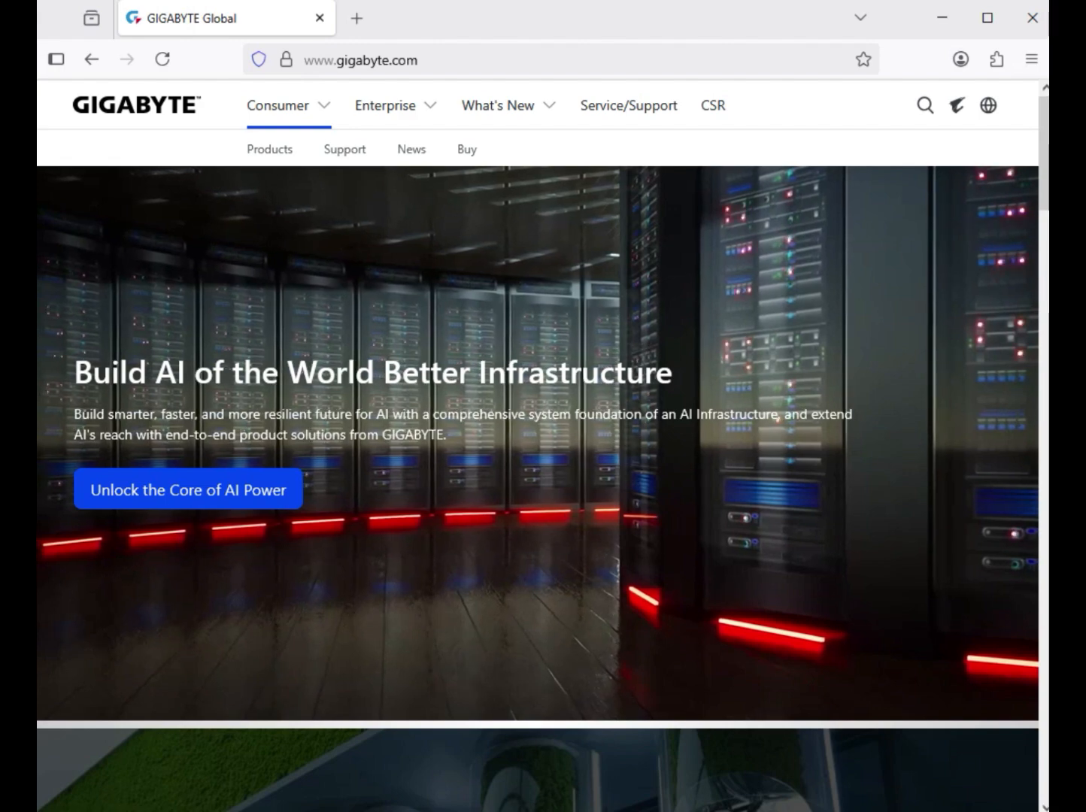
Search the site for B760M GAMING AC DDR4 GEN5, filter the results to products and open that motherboard's page.
{"action": "left_click", "coordinate": [926, 105]}
{"action": "type", "text": "B760M GAMING AC DDR4 GEN5"}
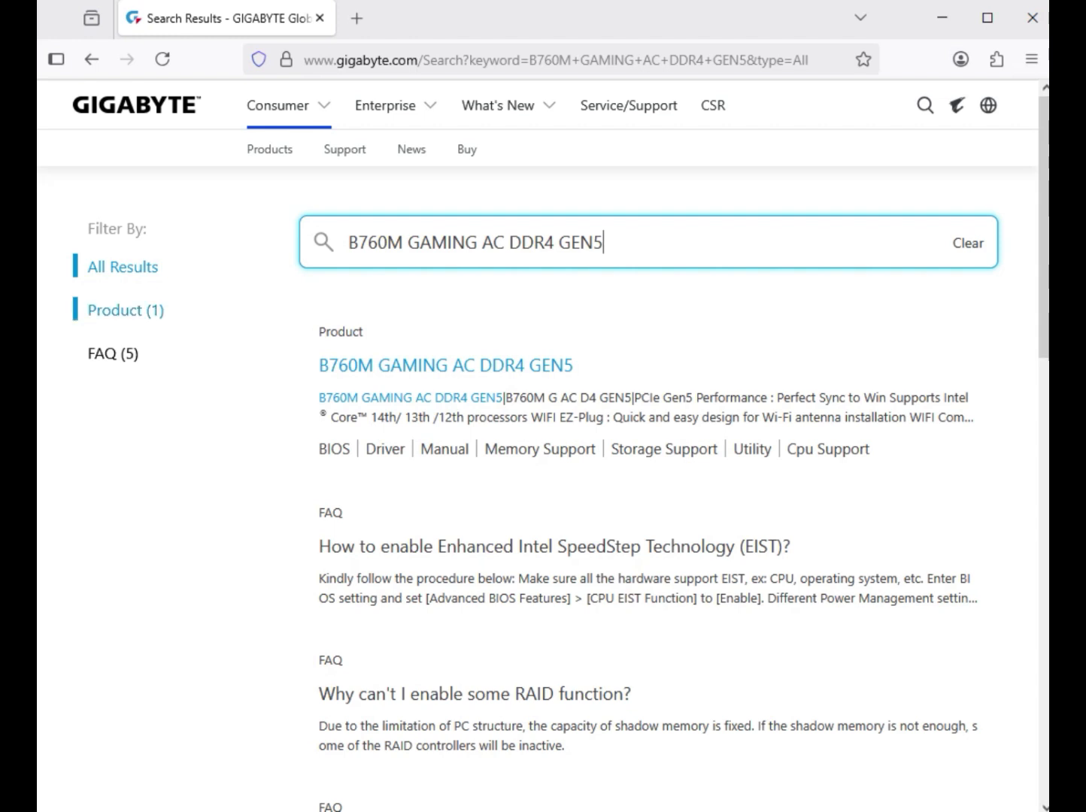
{"action": "left_click", "coordinate": [125, 310]}
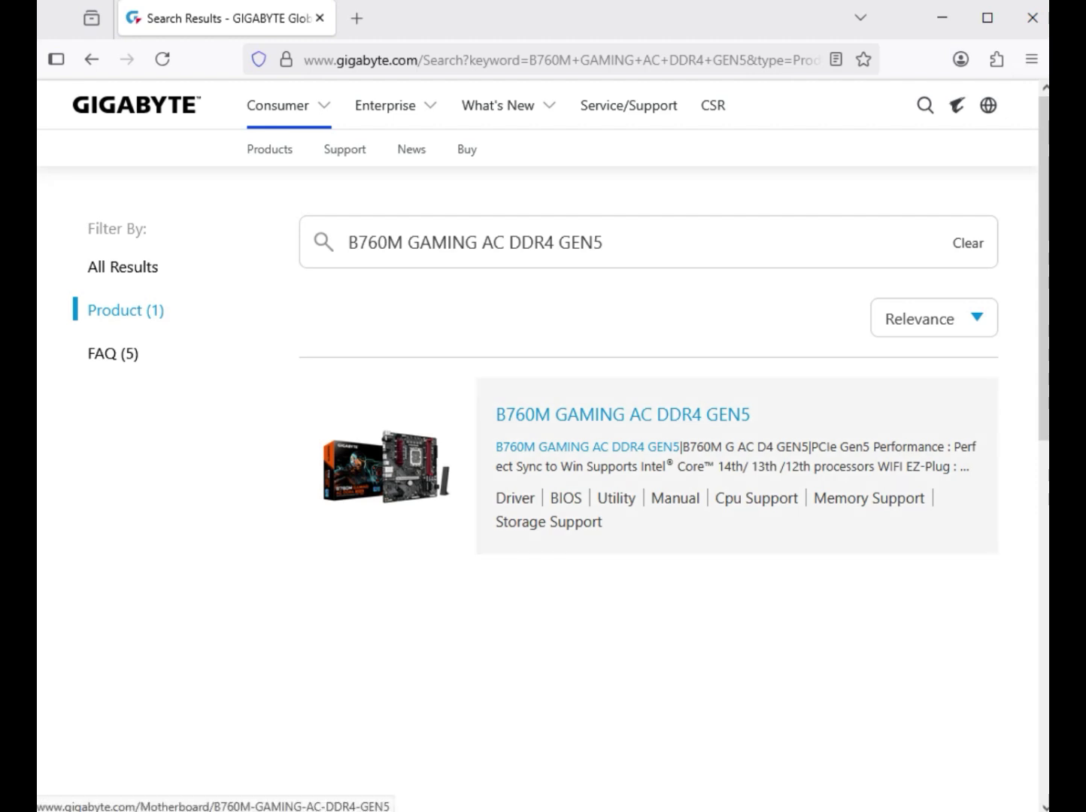
{"action": "left_click", "coordinate": [623, 414]}
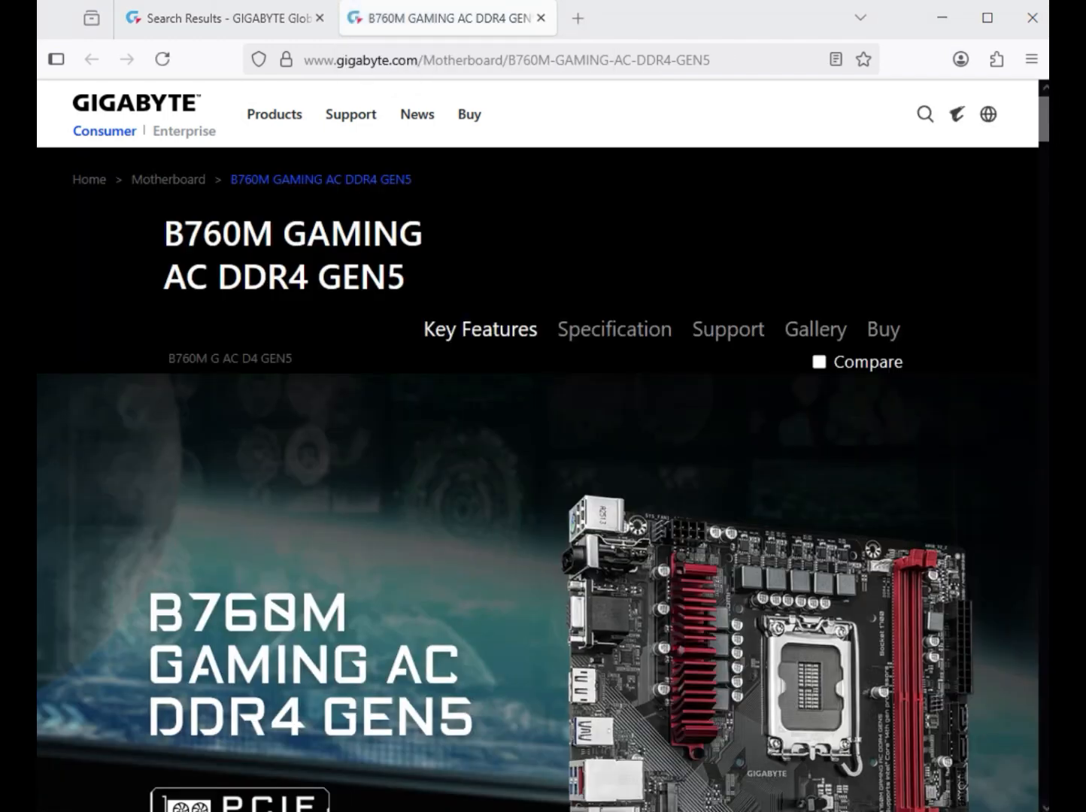
Show the motherboard's support downloads filtered to the Windows 11 64bit operating system.
{"action": "left_click", "coordinate": [728, 330]}
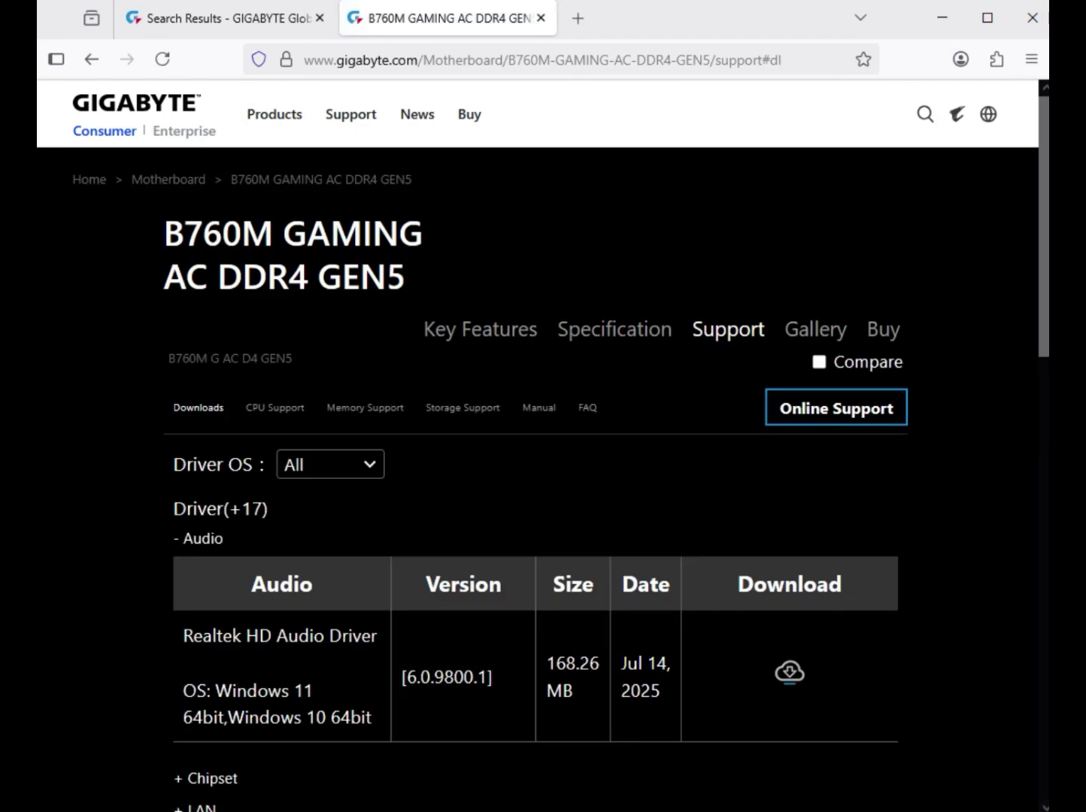
{"action": "left_click", "coordinate": [331, 465]}
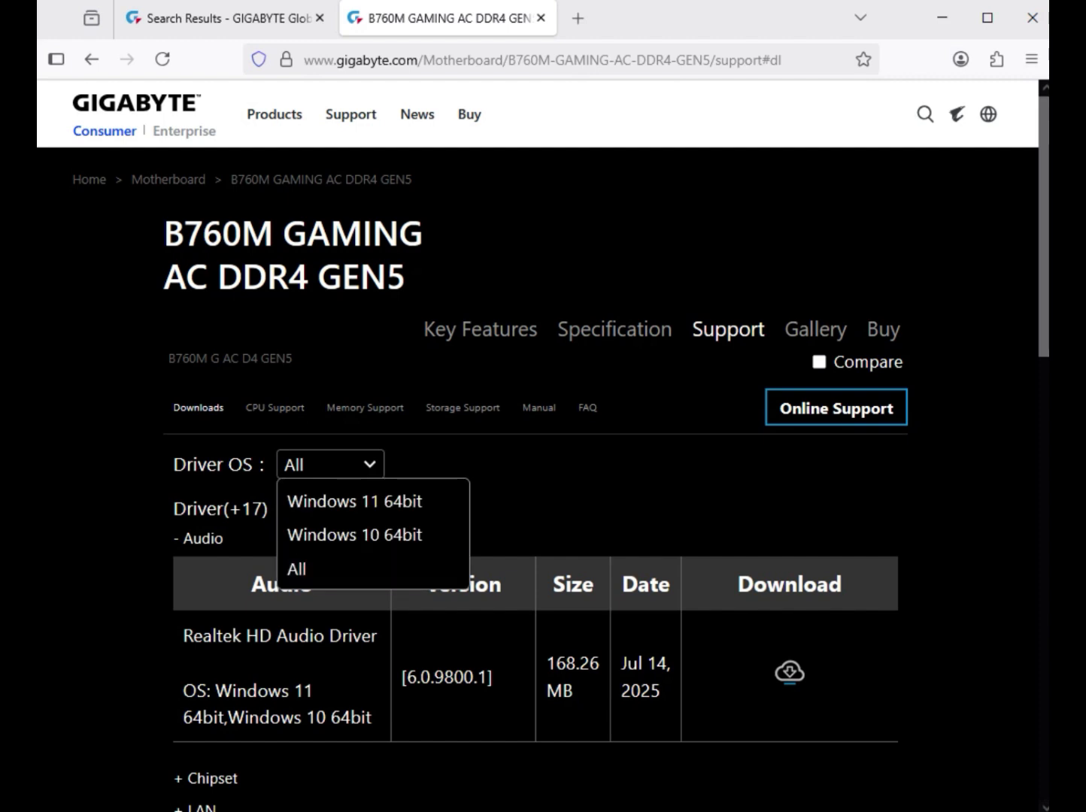
{"action": "left_click", "coordinate": [356, 501]}
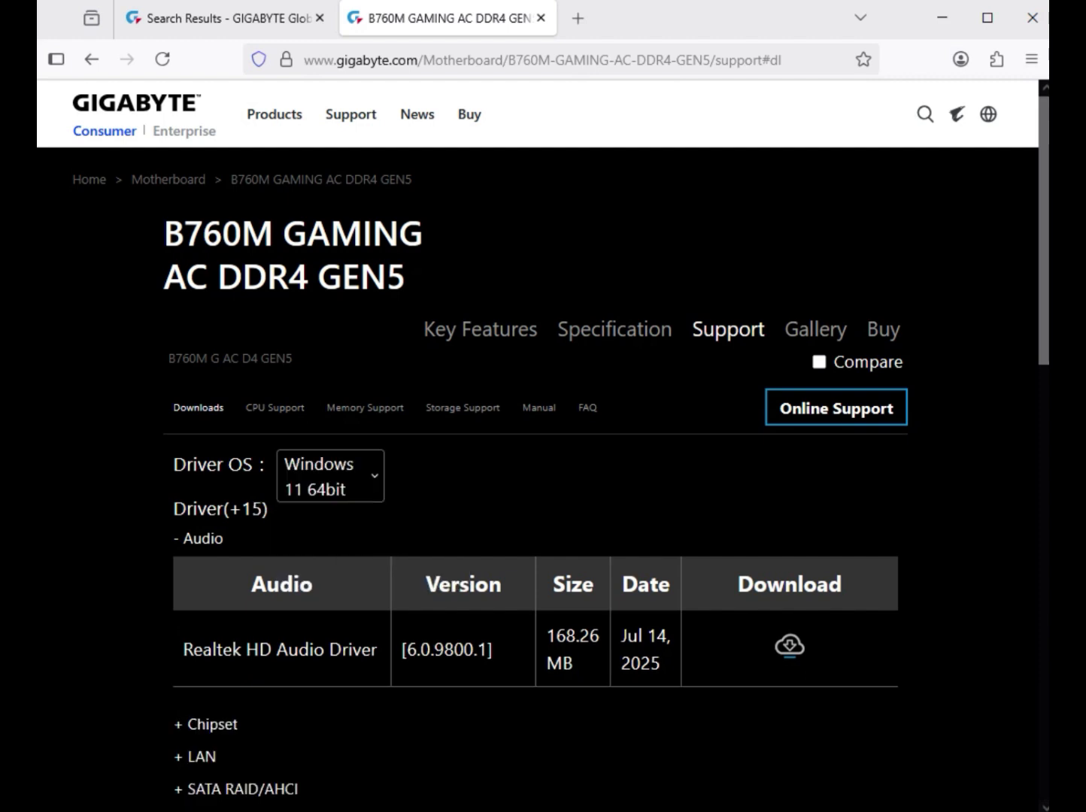
Download the Realtek HD Audio Driver from the Audio drivers.
{"action": "left_click_drag", "start_coordinate": [223, 539], "coordinate": [193, 538]}
{"action": "left_click_drag", "start_coordinate": [241, 650], "coordinate": [354, 650]}
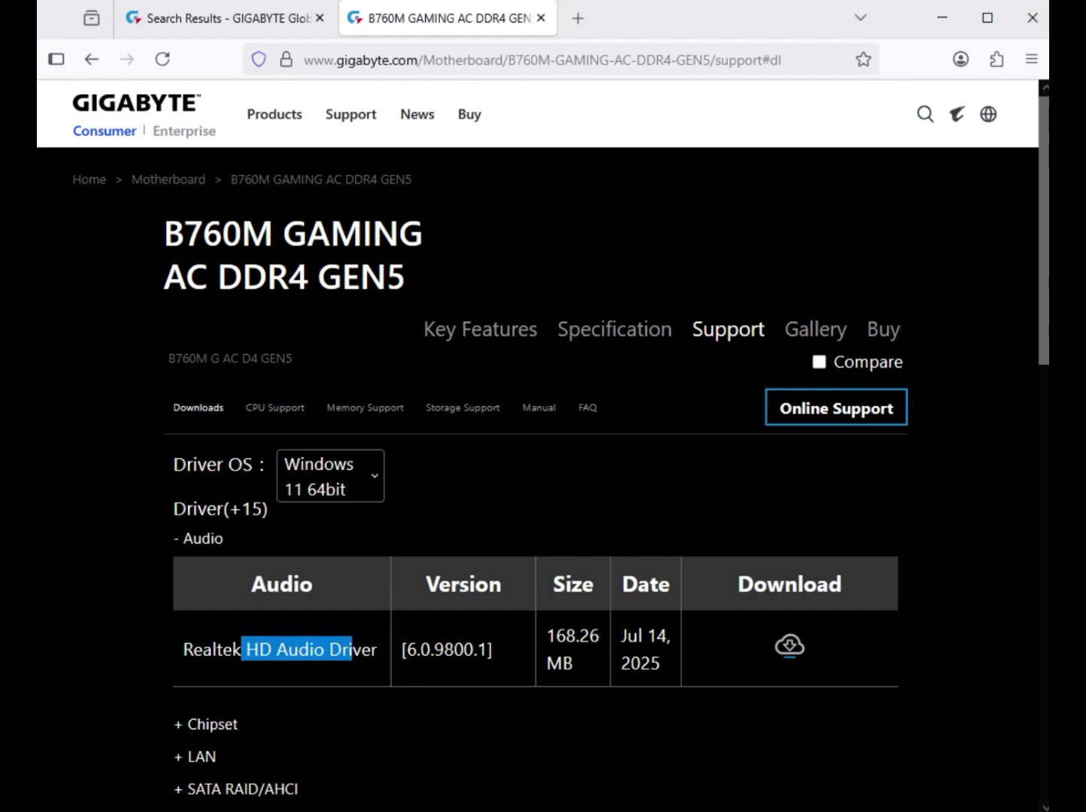
{"action": "left_click", "coordinate": [354, 649]}
{"action": "left_click_drag", "start_coordinate": [246, 650], "coordinate": [407, 649]}
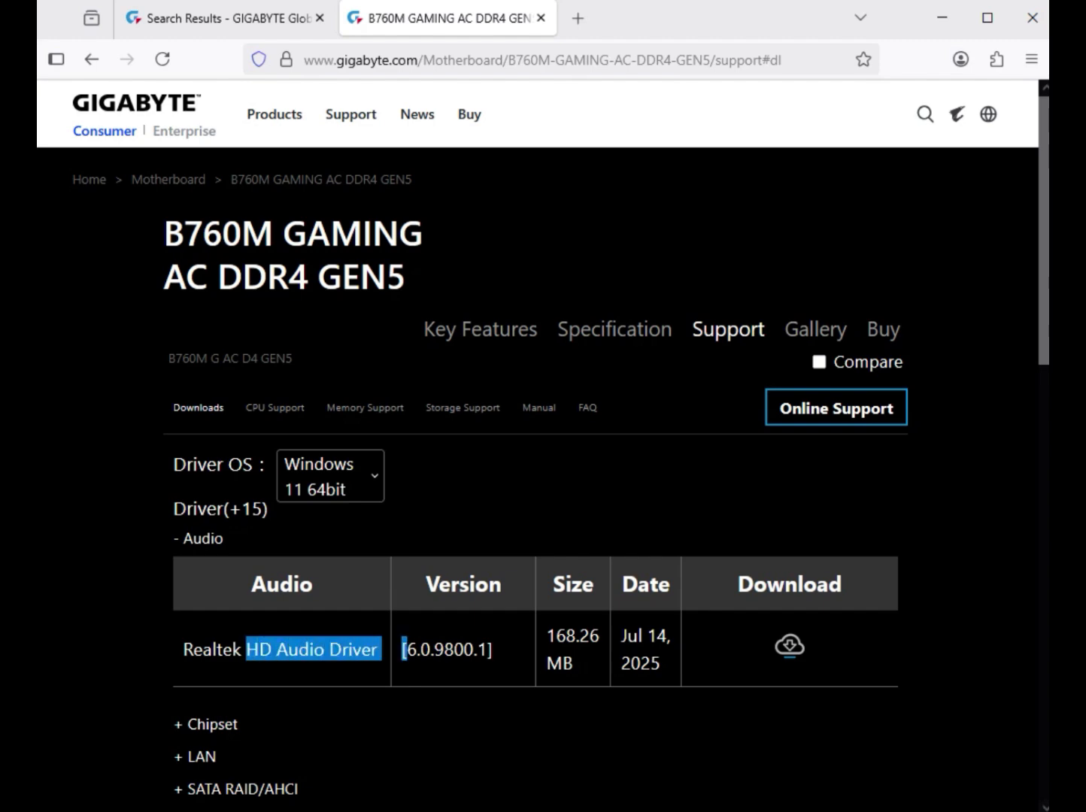
{"action": "left_click", "coordinate": [789, 646]}
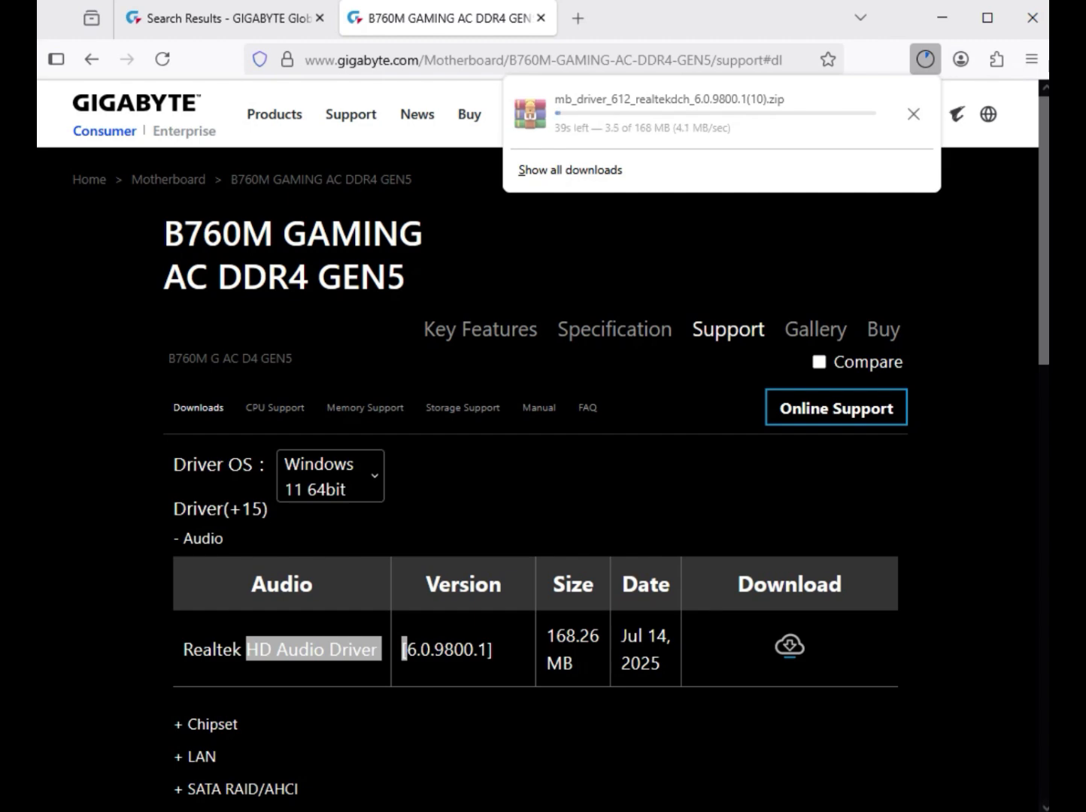
{"action": "scroll", "coordinate": [543, 446], "scroll_direction": "down", "scroll_amount": 3}
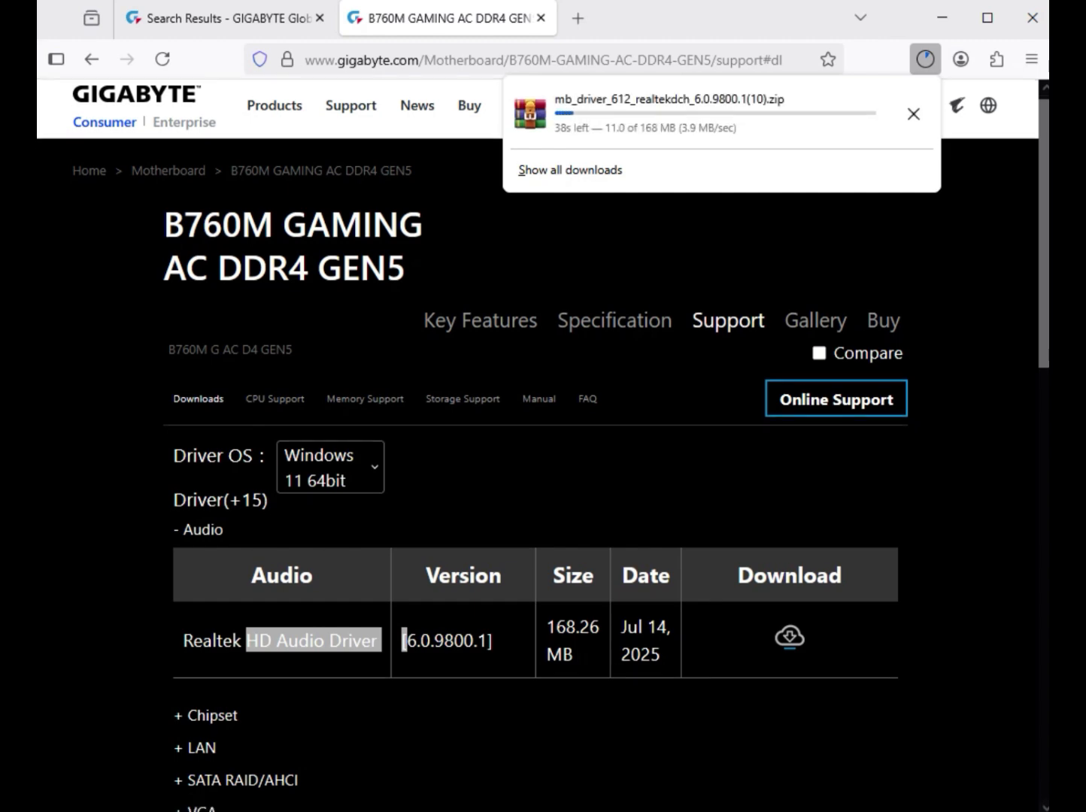
{"action": "scroll", "coordinate": [210, 529], "scroll_direction": "down", "scroll_amount": 3}
{"action": "left_click", "coordinate": [211, 528]}
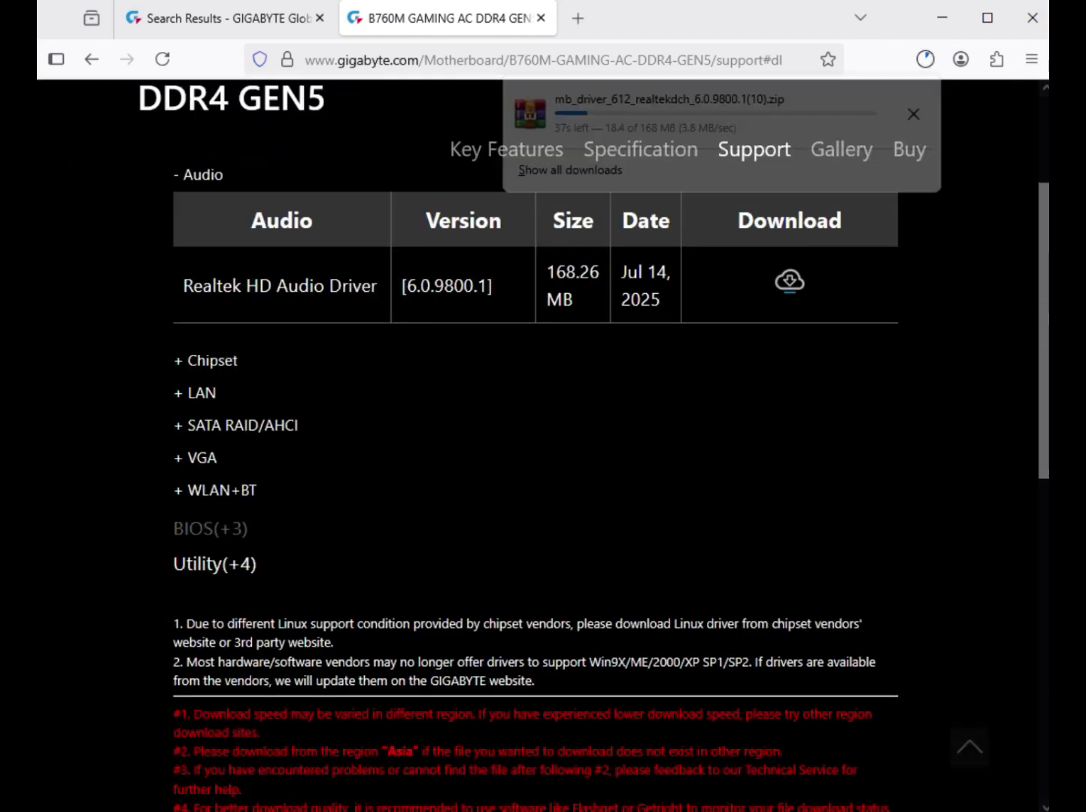
{"action": "scroll", "coordinate": [210, 529], "scroll_direction": "up", "scroll_amount": 5}
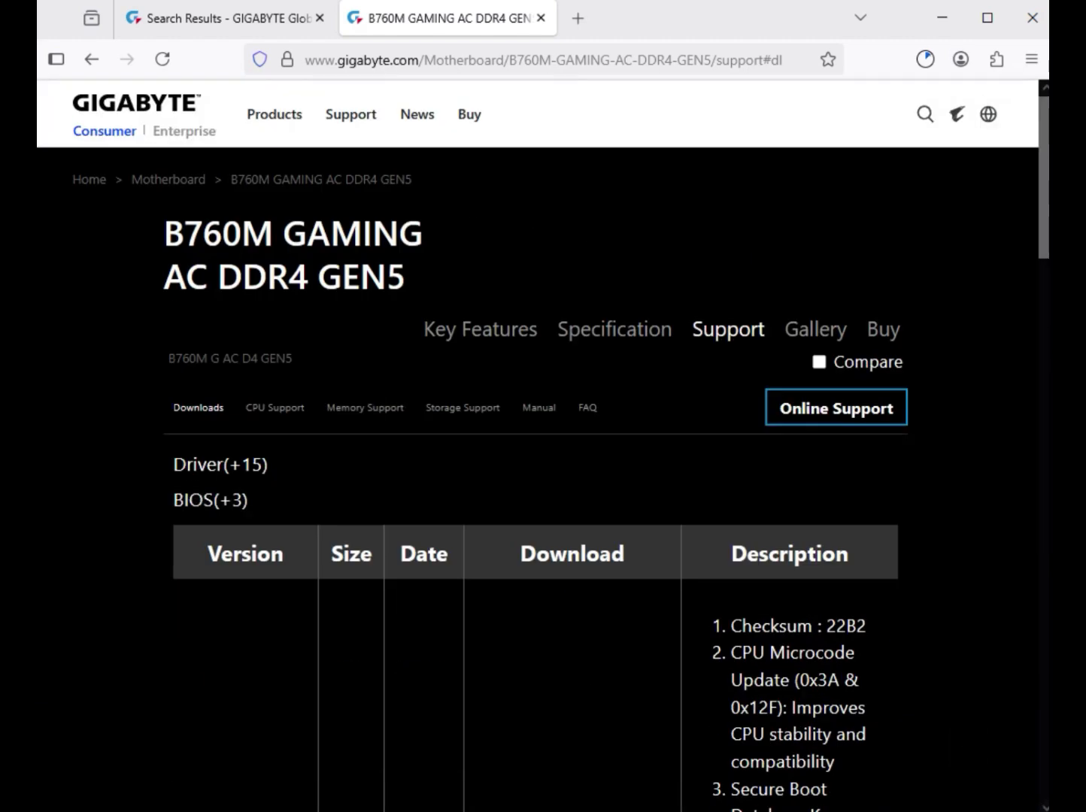
{"action": "left_click", "coordinate": [221, 465]}
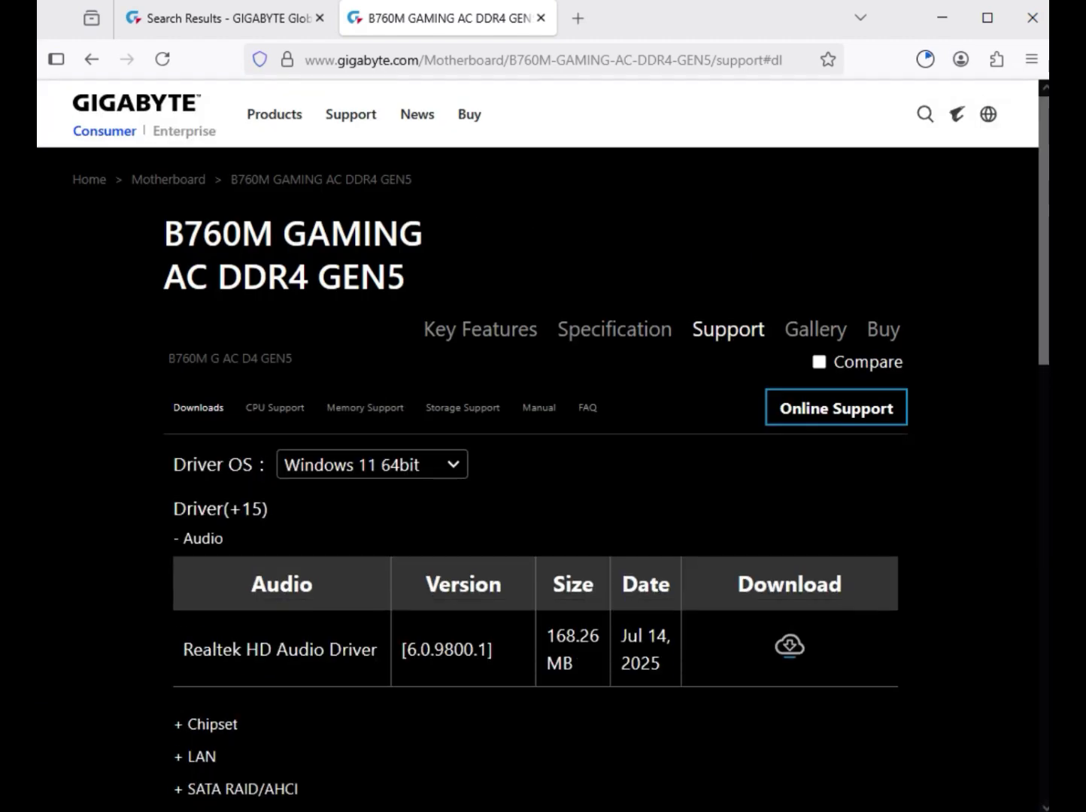
Download the Intel Serial I/O driver and the Intel Management Engine Firmware from the Chipset drivers.
{"action": "left_click", "coordinate": [212, 725]}
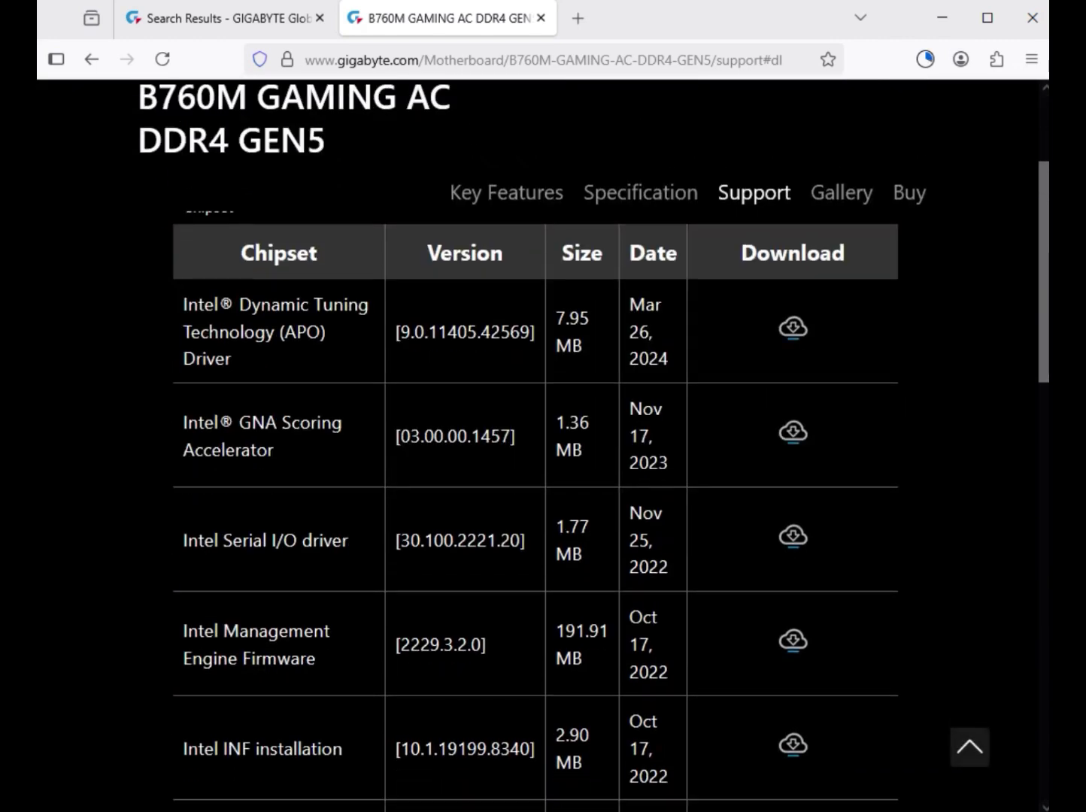
{"action": "left_click_drag", "start_coordinate": [198, 632], "coordinate": [321, 659]}
{"action": "left_click_drag", "start_coordinate": [218, 540], "coordinate": [673, 569]}
{"action": "left_click", "coordinate": [793, 535]}
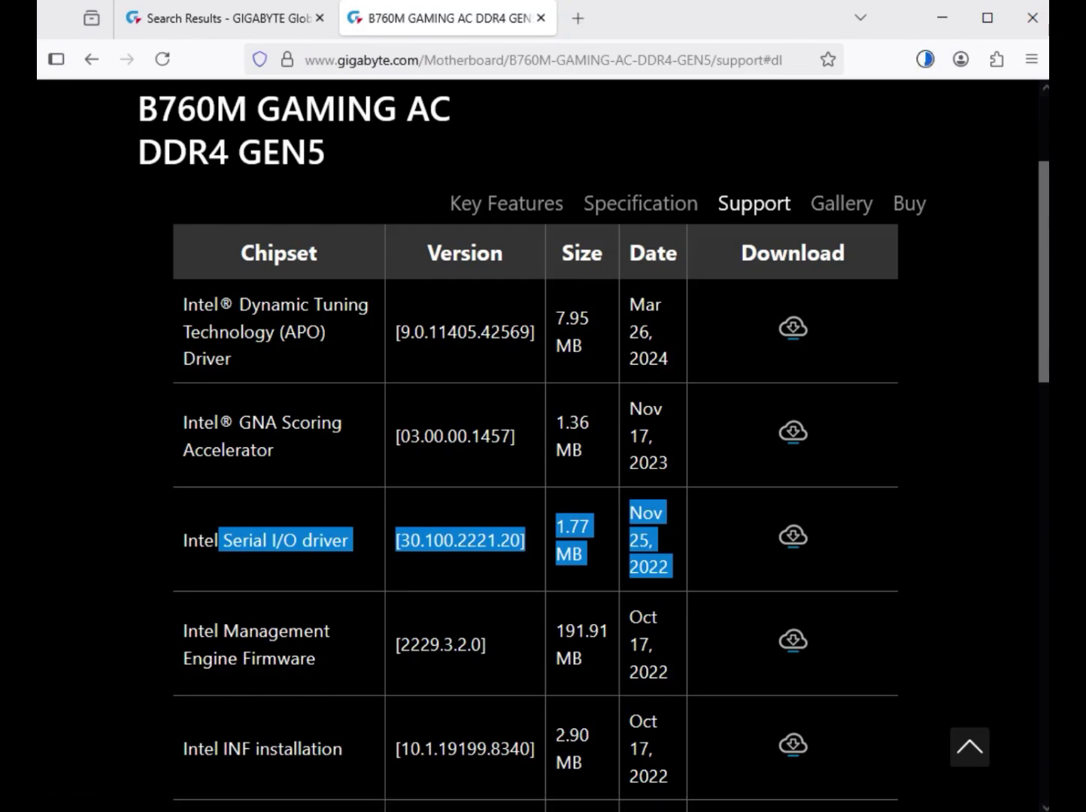
{"action": "left_click_drag", "start_coordinate": [223, 630], "coordinate": [321, 659]}
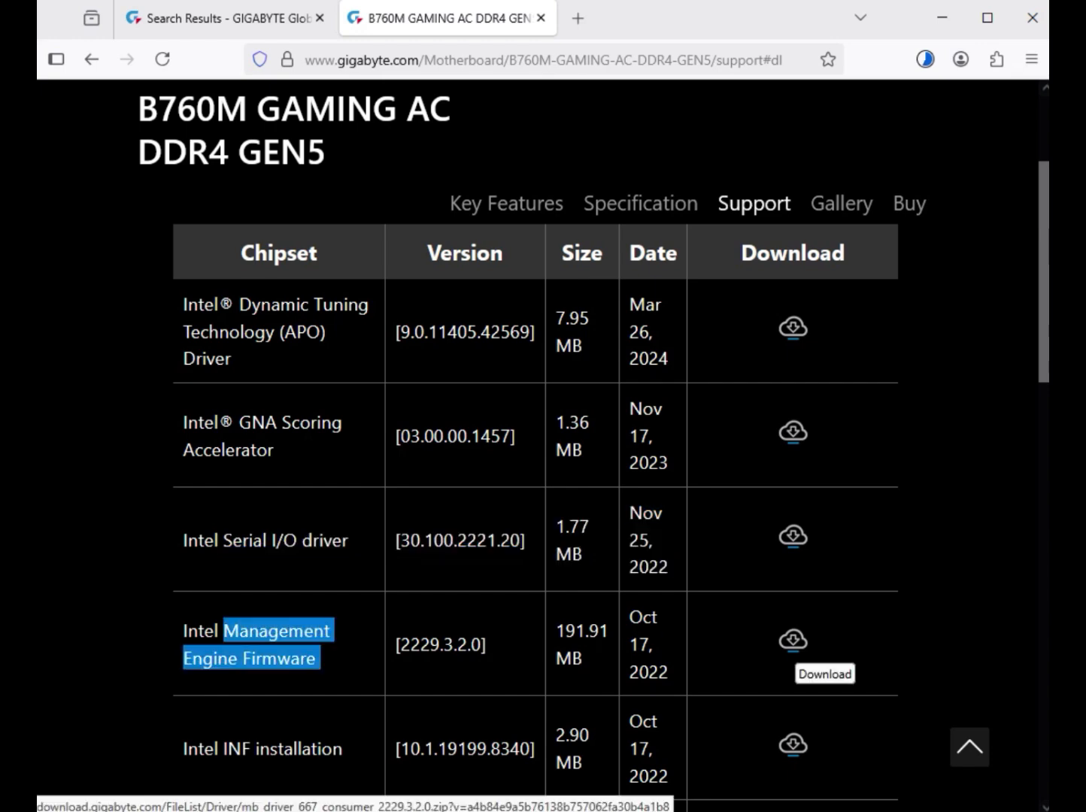
{"action": "left_click", "coordinate": [793, 640]}
Download the Realtek LAN Driver version 11.24.0318.2025 from the LAN drivers.
{"action": "scroll", "coordinate": [793, 639], "scroll_direction": "down", "scroll_amount": 4}
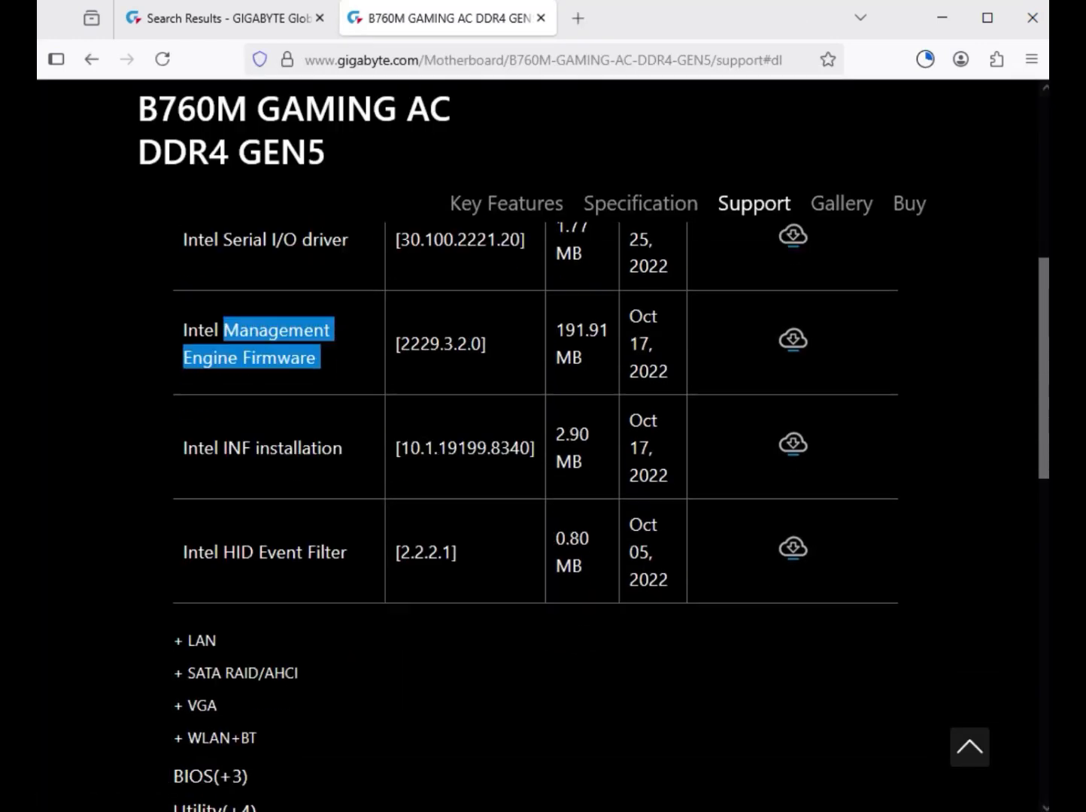
{"action": "left_click", "coordinate": [202, 640]}
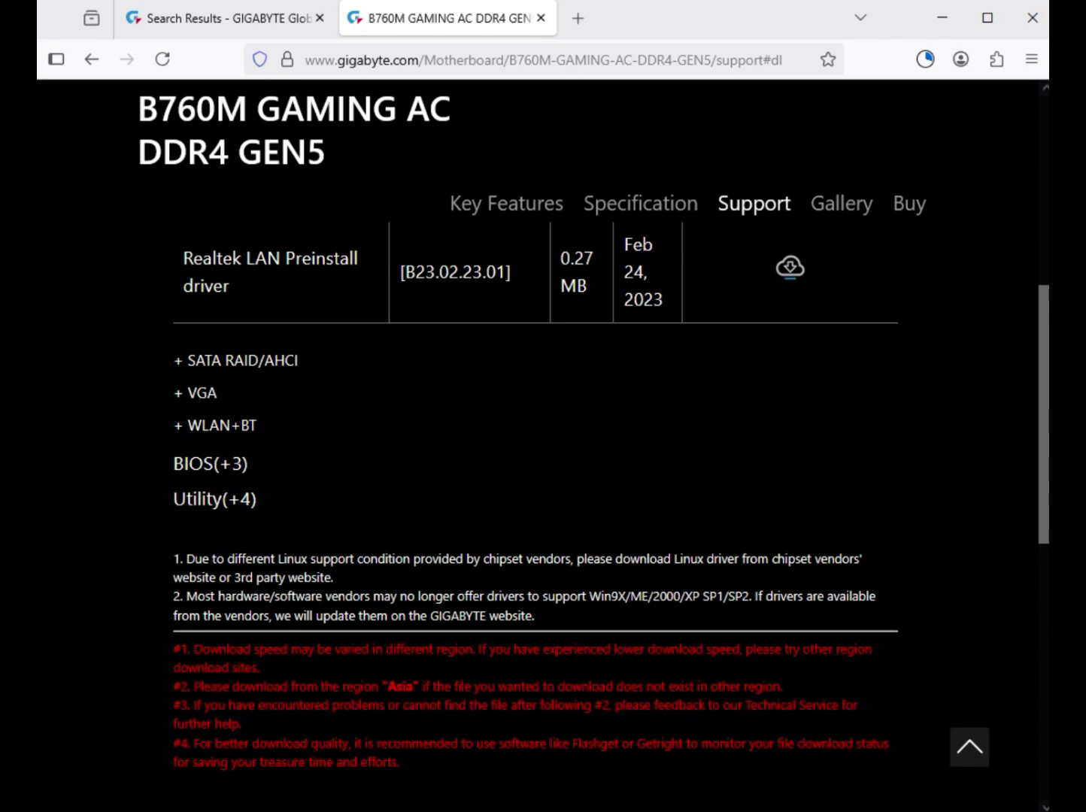
{"action": "scroll", "coordinate": [535, 511], "scroll_direction": "up", "scroll_amount": 3}
{"action": "scroll", "coordinate": [536, 511], "scroll_direction": "up", "scroll_amount": 1}
{"action": "left_click_drag", "start_coordinate": [183, 364], "coordinate": [234, 364]}
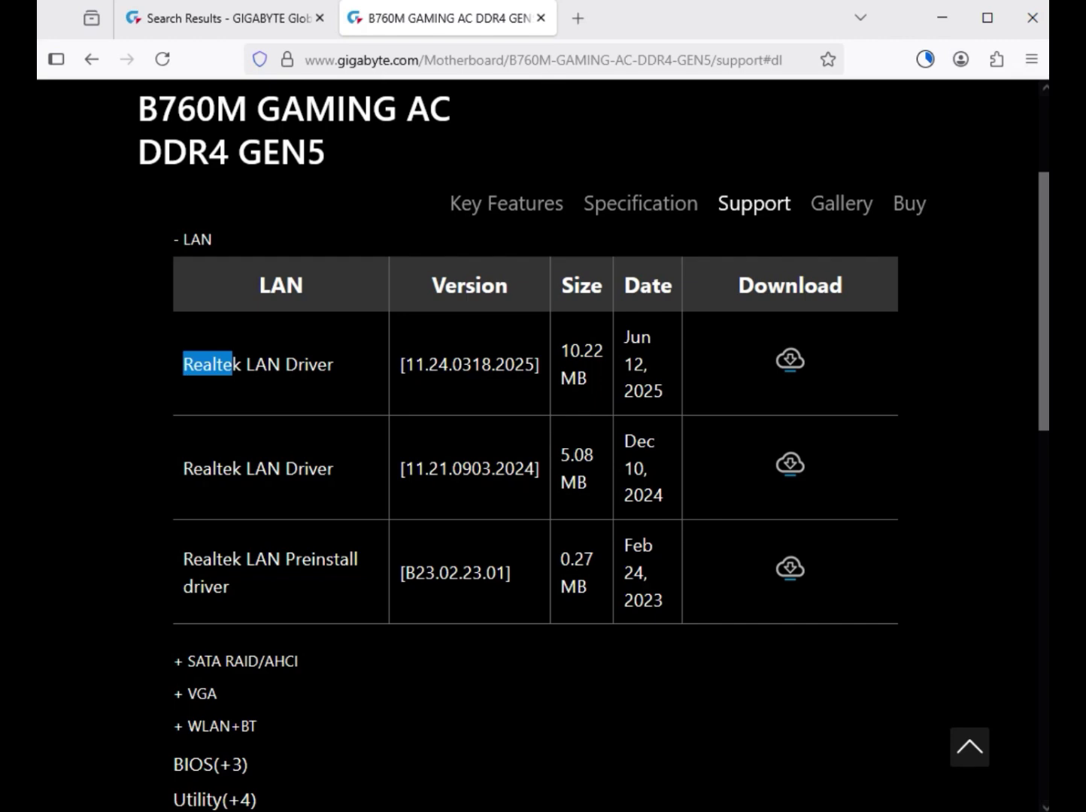
{"action": "left_click_drag", "start_coordinate": [234, 364], "coordinate": [634, 364]}
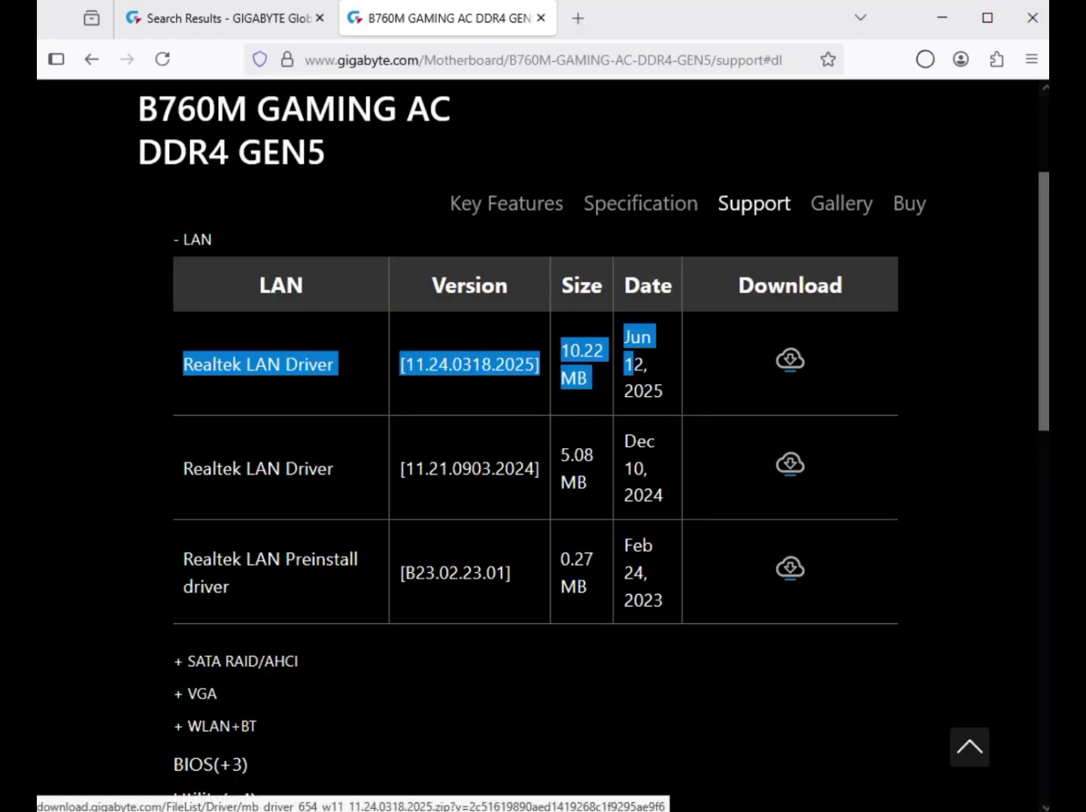
Download the Intel Graphic Driver version 31.0.101.3302 from the VGA drivers.
{"action": "scroll", "coordinate": [535, 503], "scroll_direction": "down", "scroll_amount": 2}
{"action": "left_click_drag", "start_coordinate": [217, 594], "coordinate": [184, 594]}
{"action": "scroll", "coordinate": [535, 503], "scroll_direction": "up", "scroll_amount": 1}
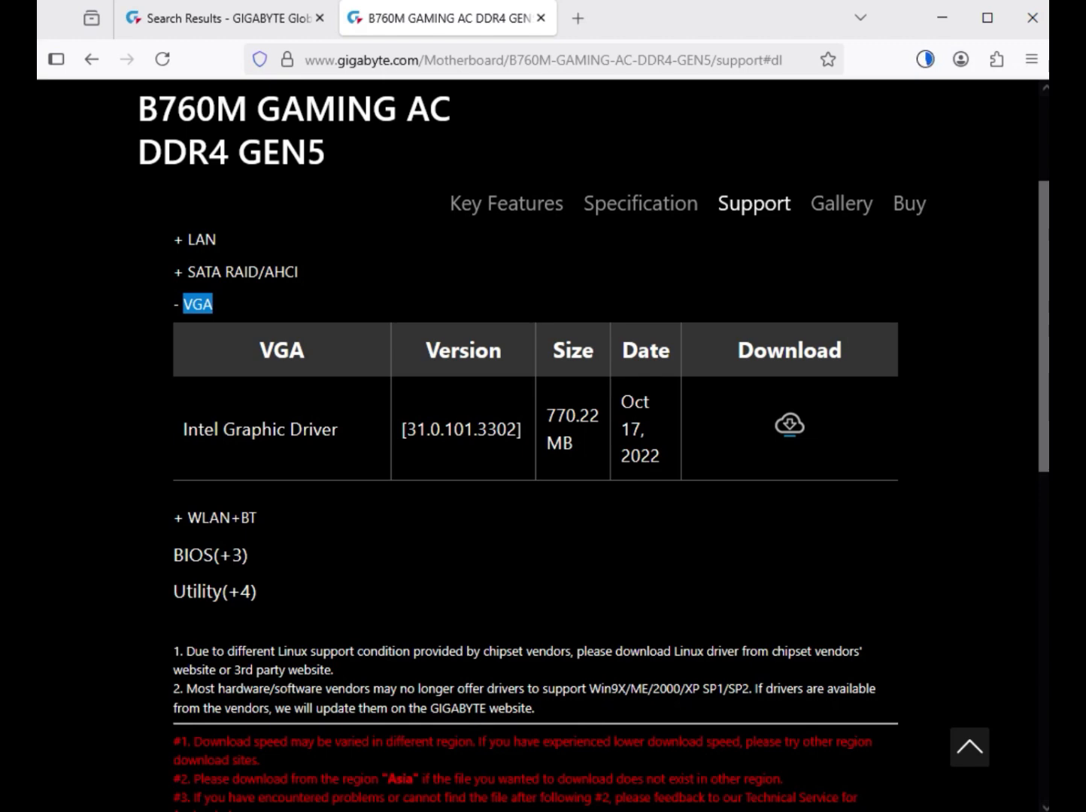
{"action": "left_click_drag", "start_coordinate": [524, 430], "coordinate": [223, 431]}
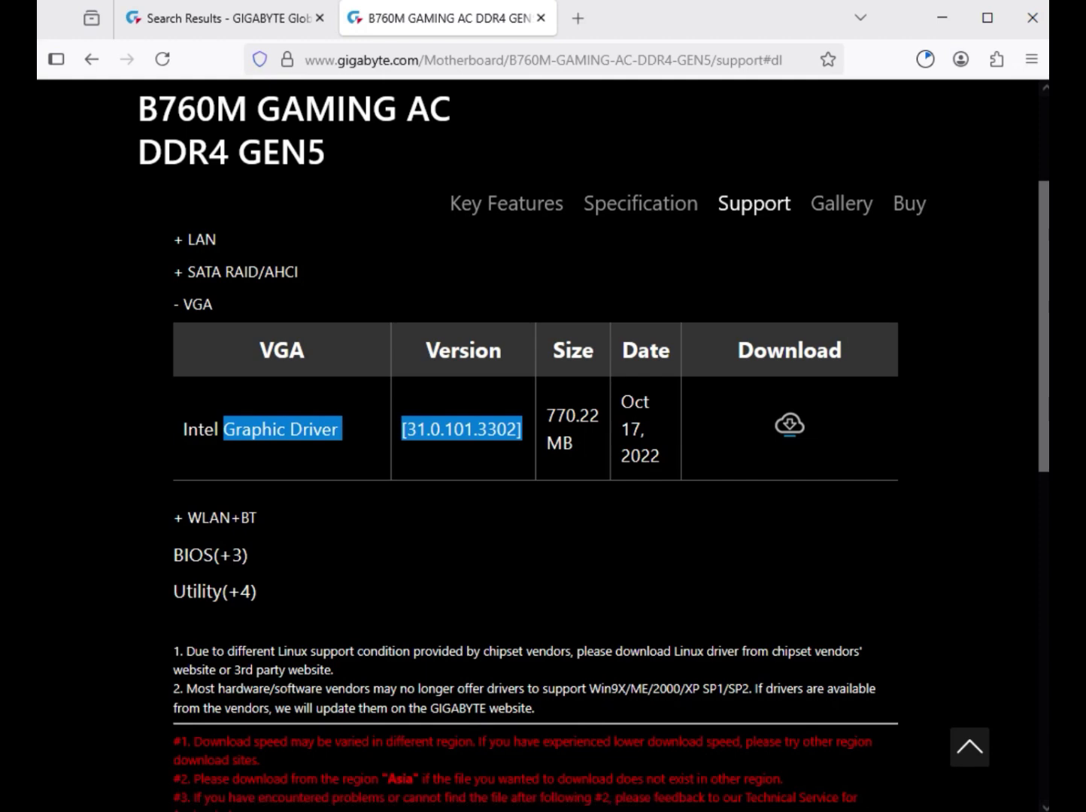
Download the Realtek BT driver and the Realtek WIFI Driver from the WLAN+BT drivers.
{"action": "left_click", "coordinate": [218, 517]}
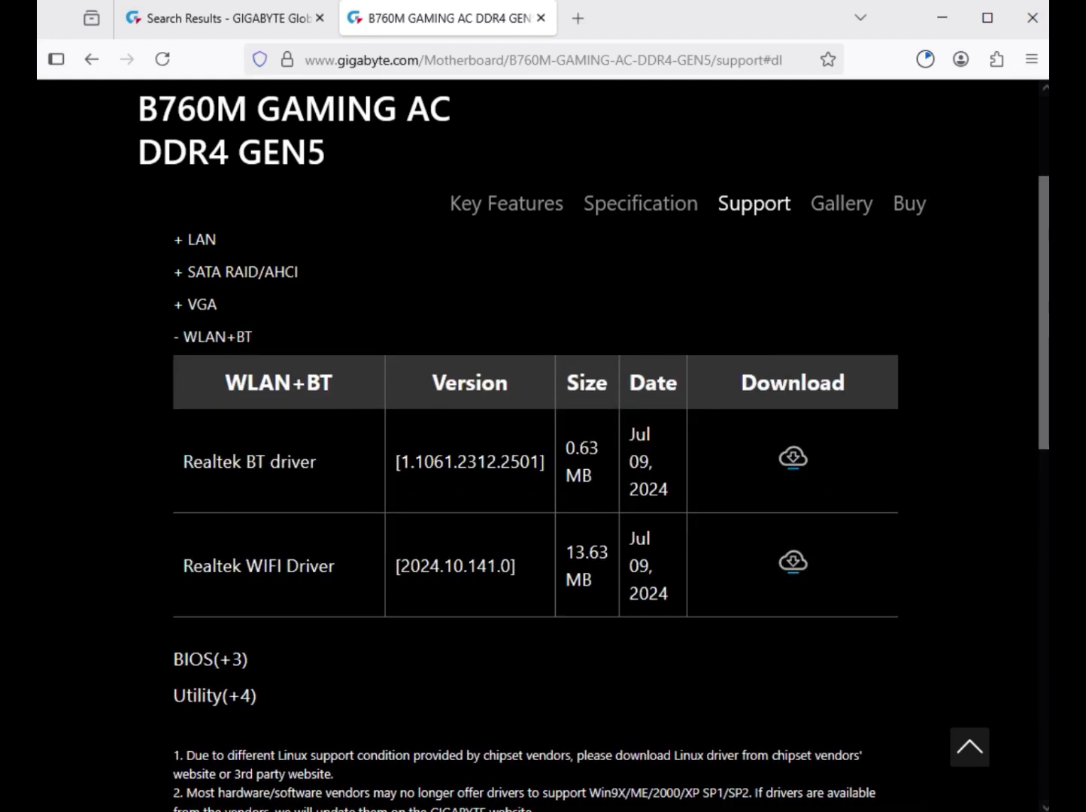
{"action": "left_click_drag", "start_coordinate": [241, 462], "coordinate": [322, 462]}
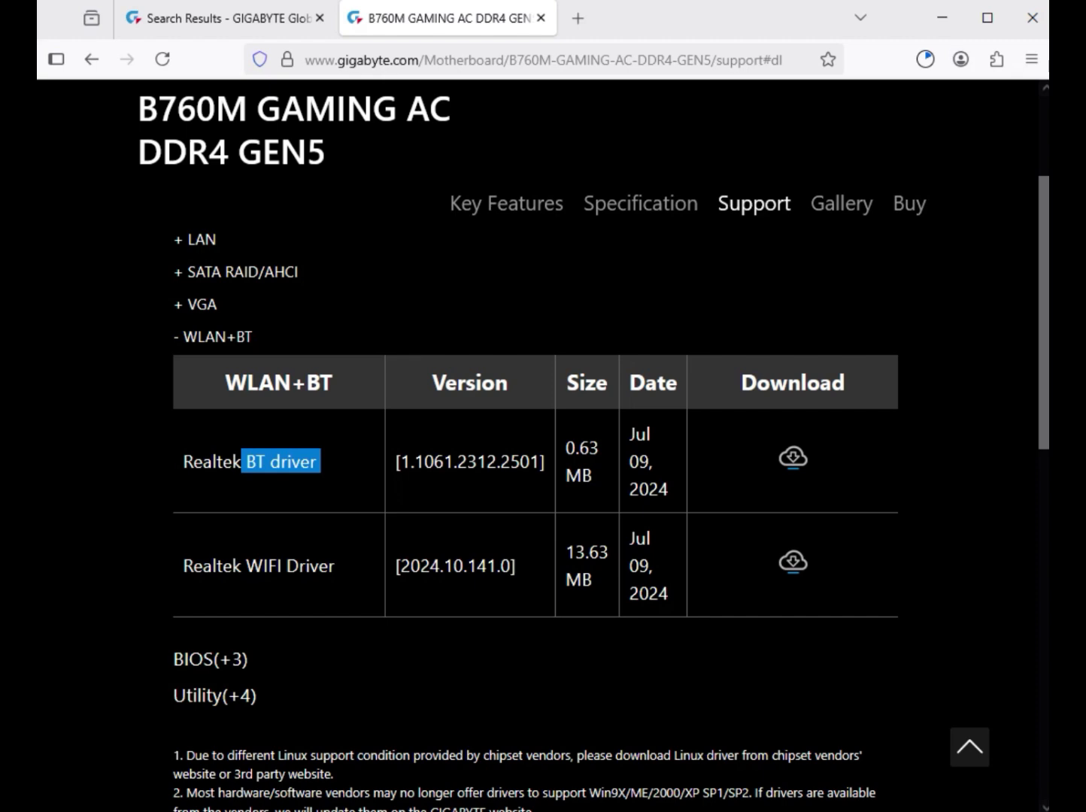
{"action": "left_click_drag", "start_coordinate": [242, 566], "coordinate": [340, 566]}
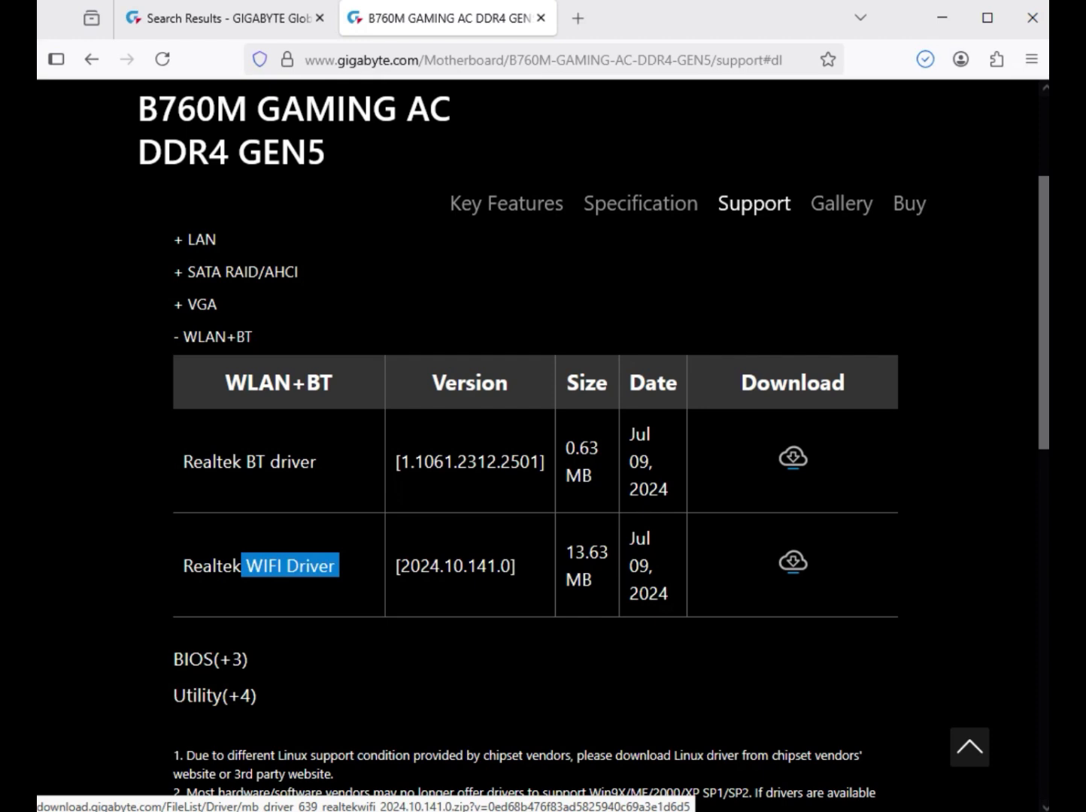
{"action": "left_click", "coordinate": [793, 564]}
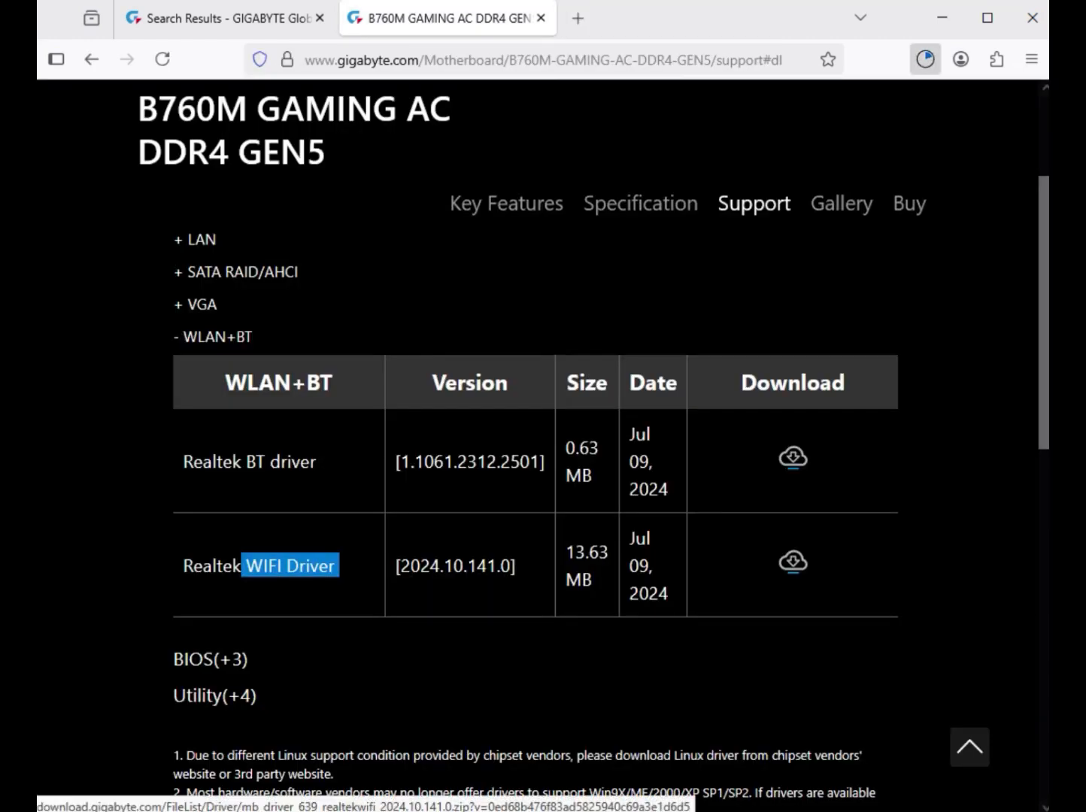
Check the browser's download progress and show the downloaded driver archives in the Downloads folder in File Explorer.
{"action": "left_click", "coordinate": [925, 59]}
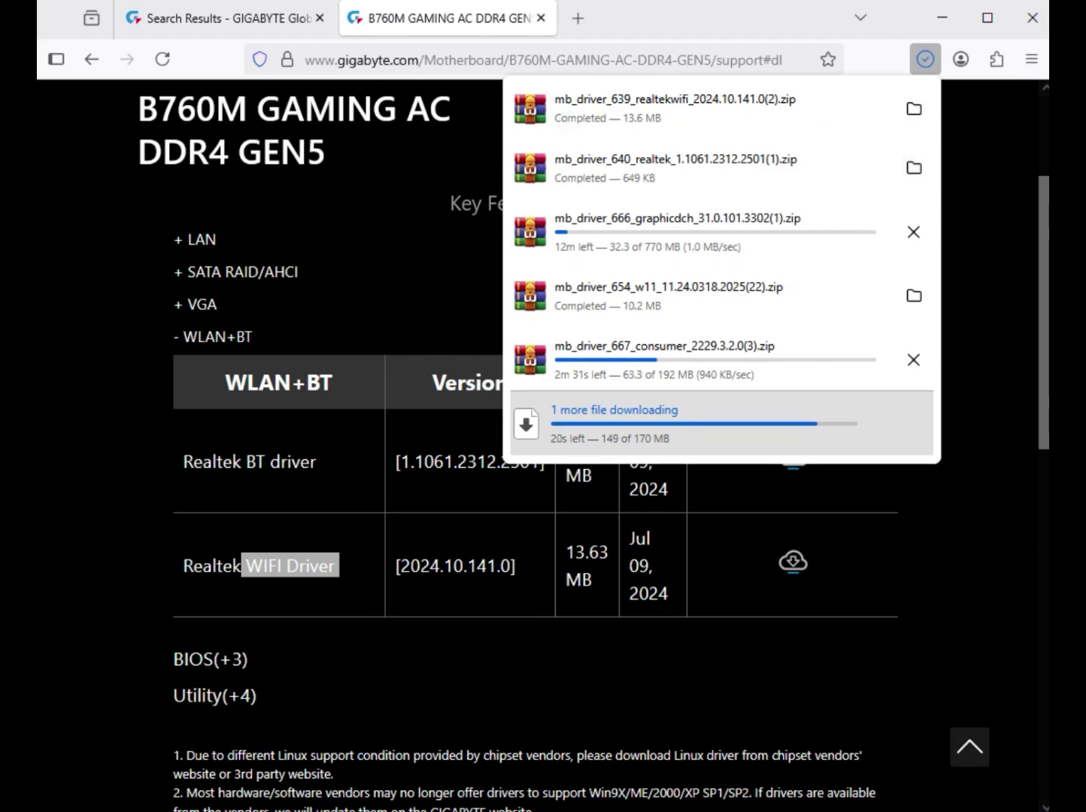
{"action": "left_click", "coordinate": [915, 167]}
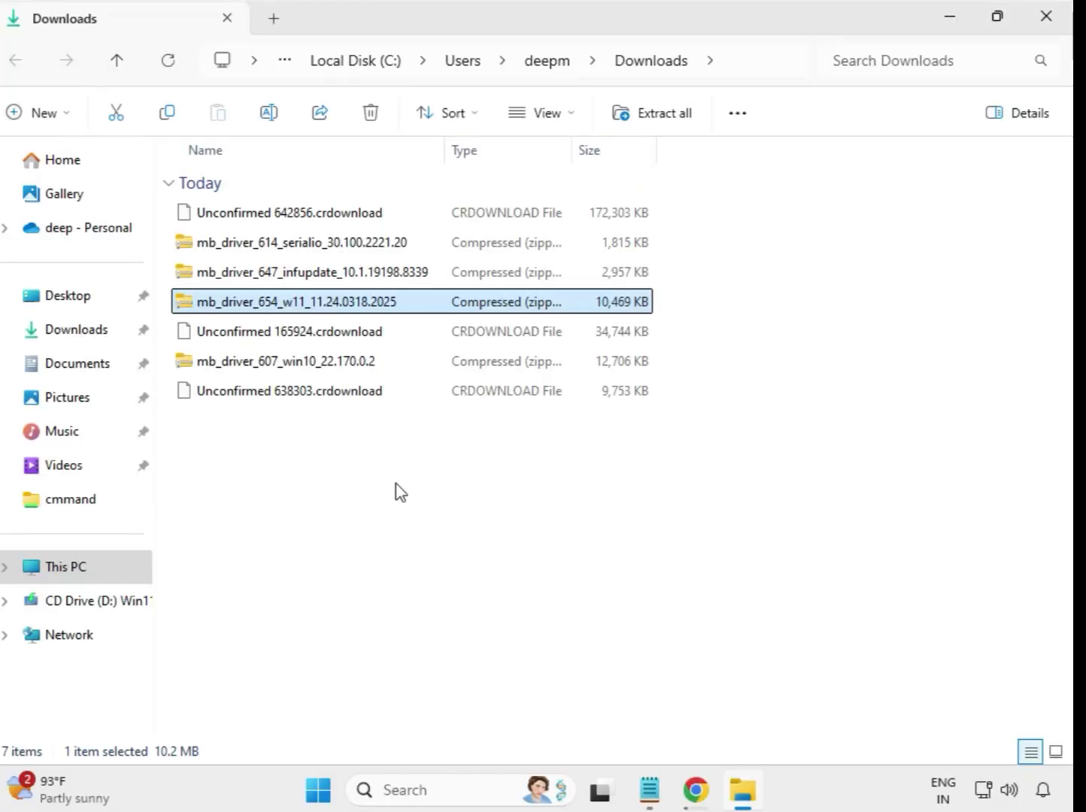
{"action": "left_click_drag", "start_coordinate": [398, 482], "coordinate": [368, 213]}
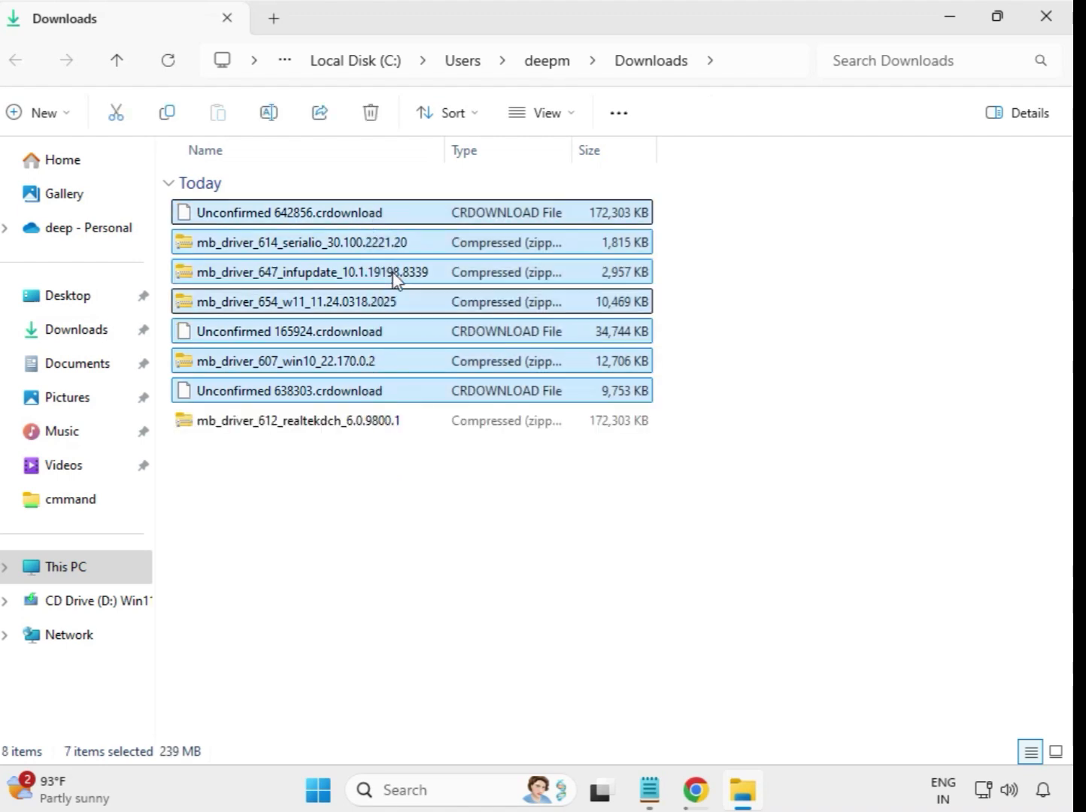
{"action": "left_click", "coordinate": [605, 517]}
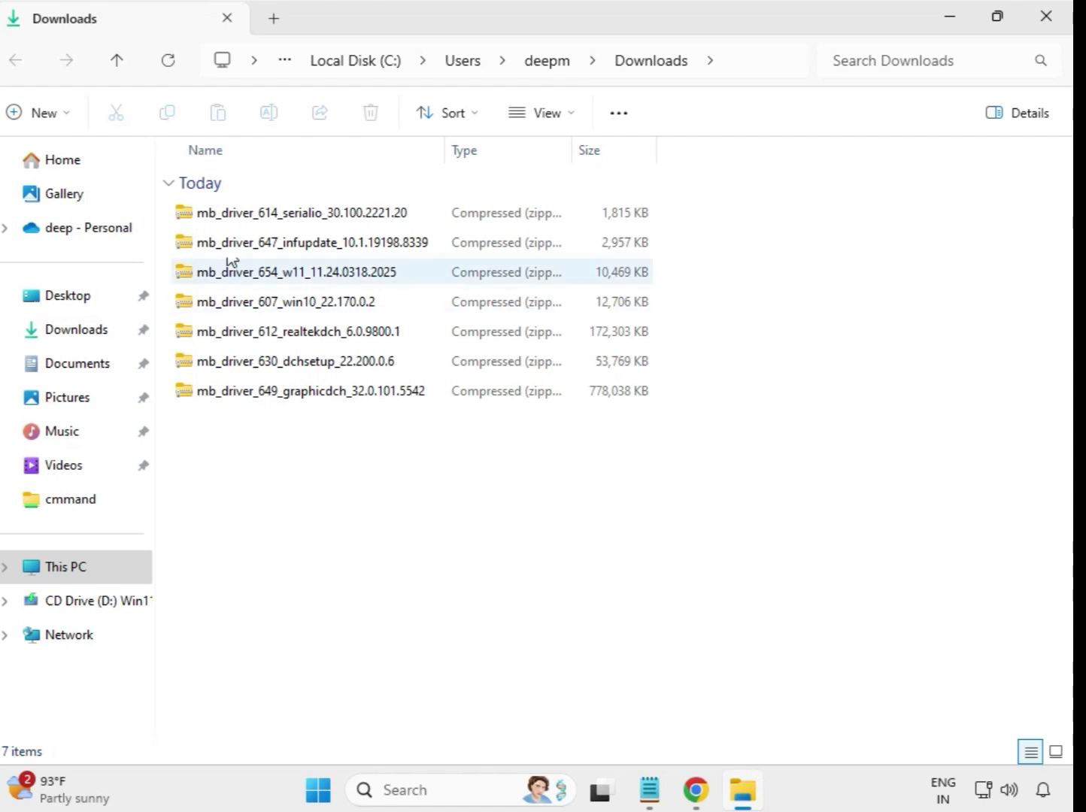
Extract the mb_driver_614_serialio_30.100.2221.20 archive into a same-named folder in Downloads and close the extracted folder's window.
{"action": "left_click", "coordinate": [281, 219]}
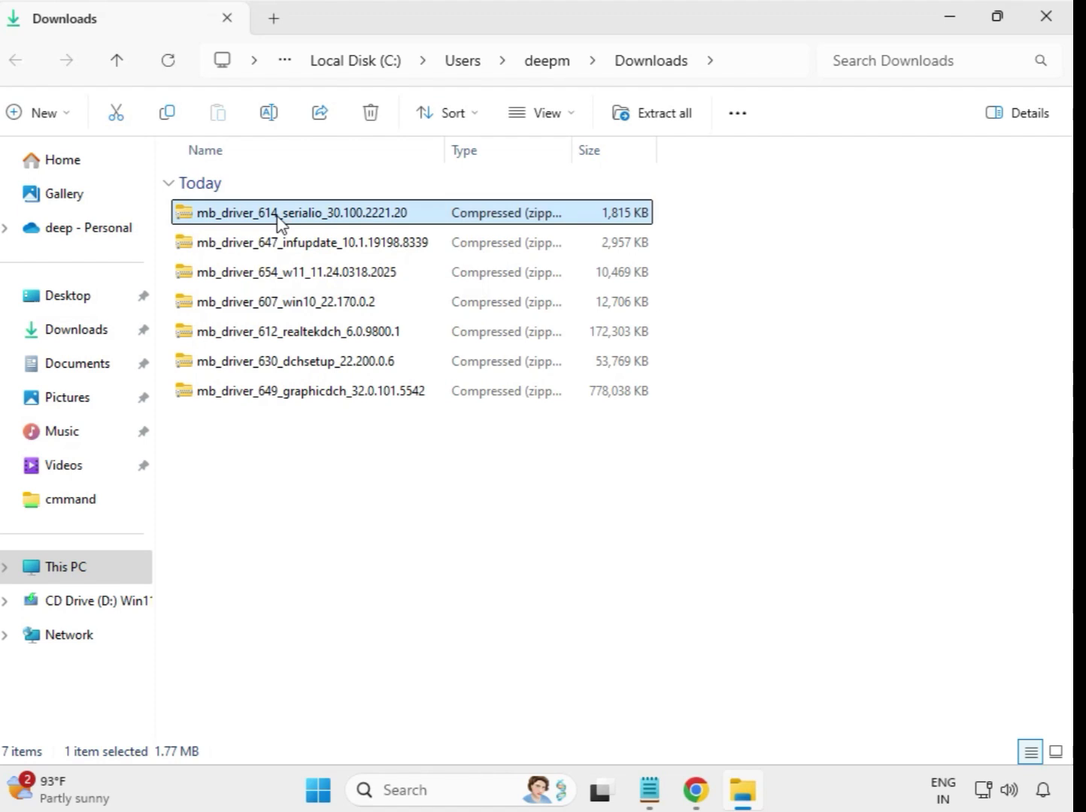
{"action": "right_click", "coordinate": [278, 221]}
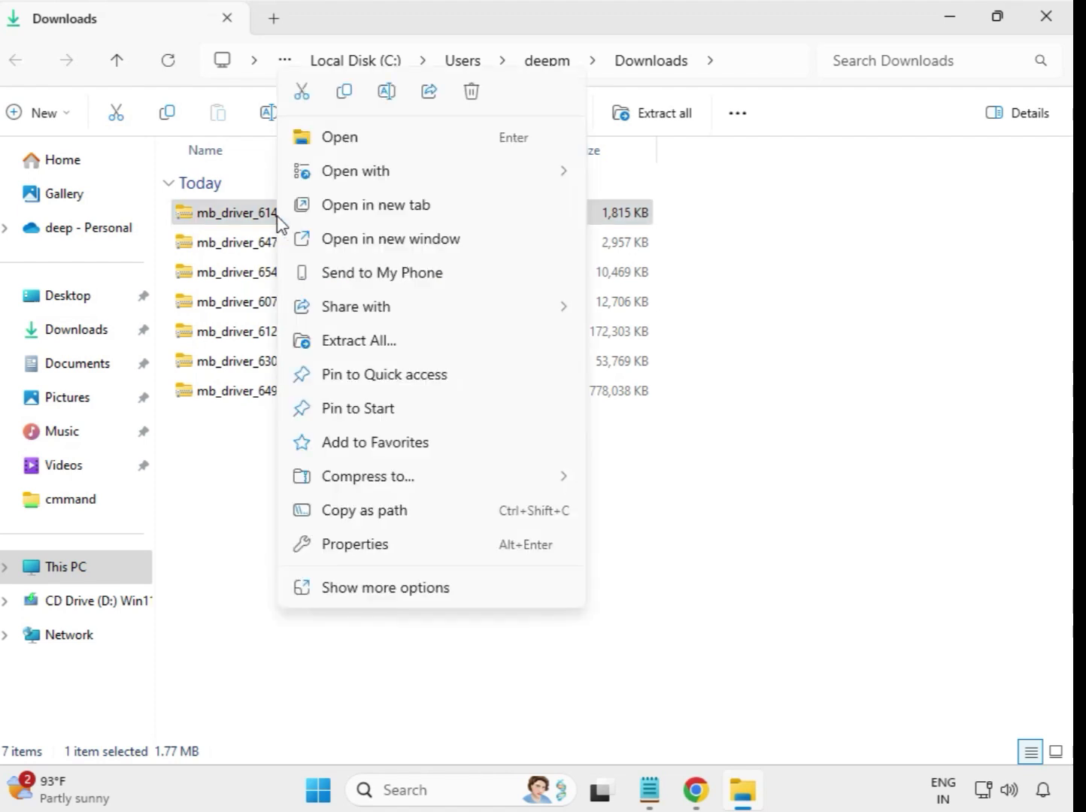
{"action": "left_click", "coordinate": [366, 348]}
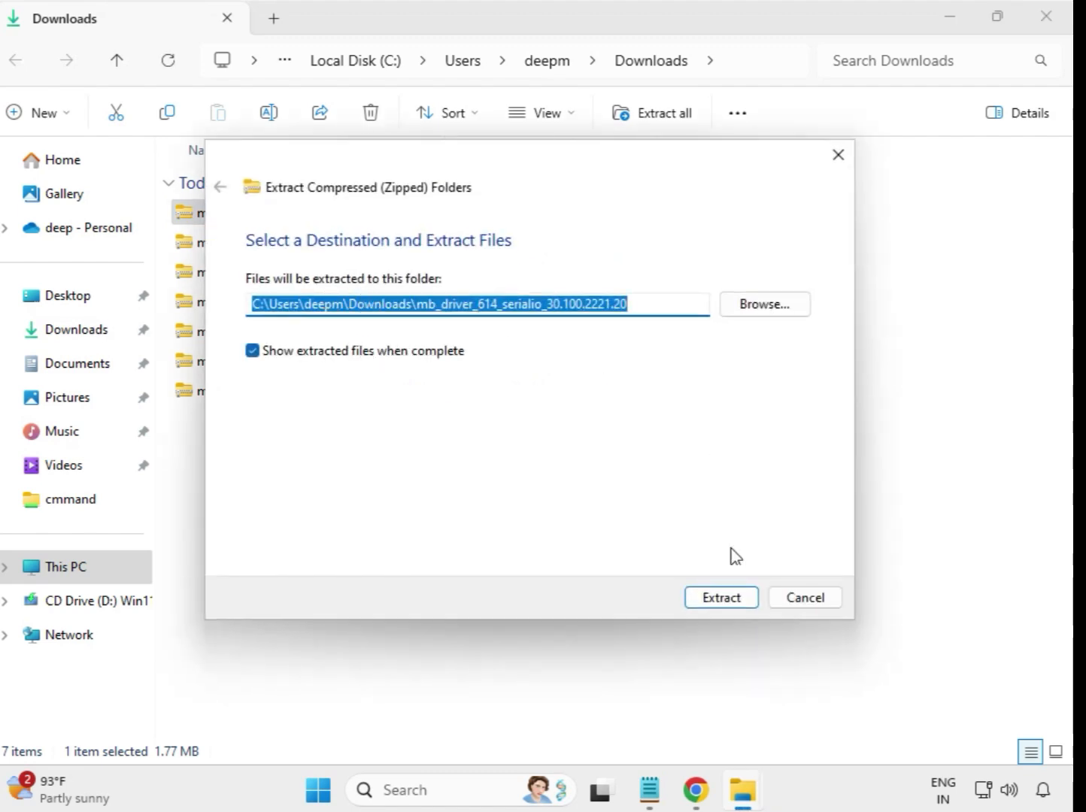
{"action": "left_click", "coordinate": [734, 602]}
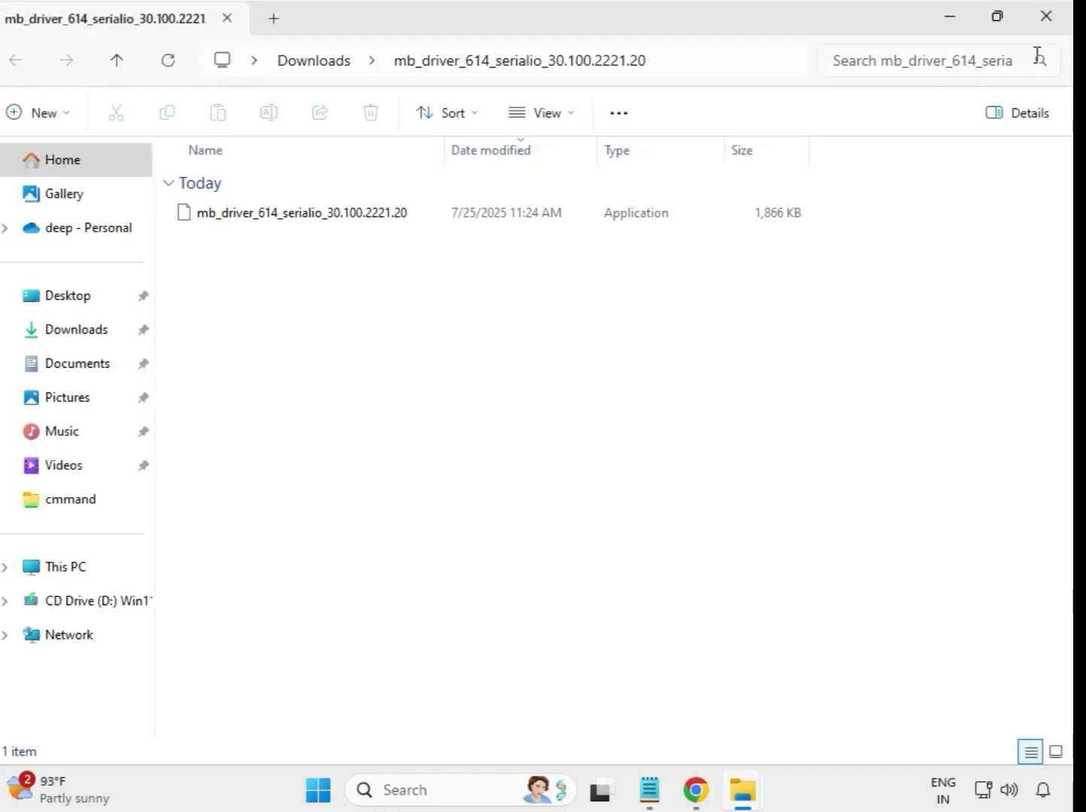
{"action": "left_click", "coordinate": [1047, 21]}
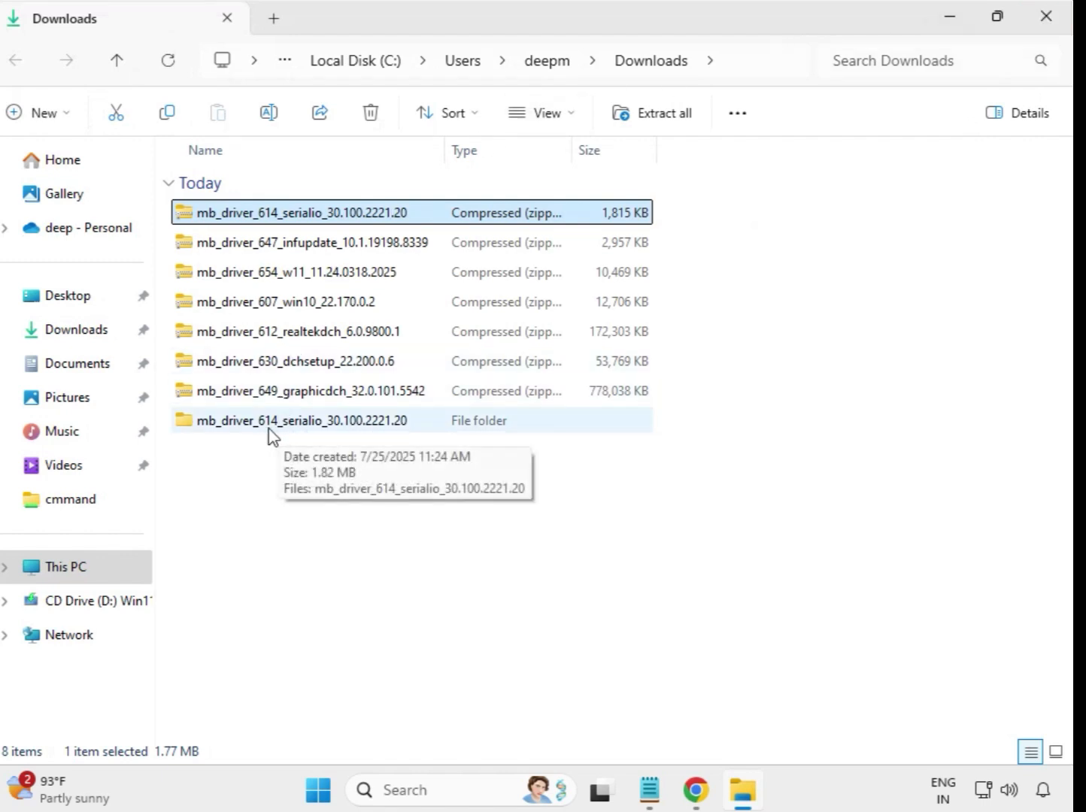
Extract the mb_driver_647_infupdate_10.1.19198.8339 archive into a same-named folder in Downloads and close the extracted folder's window.
{"action": "left_click", "coordinate": [219, 425]}
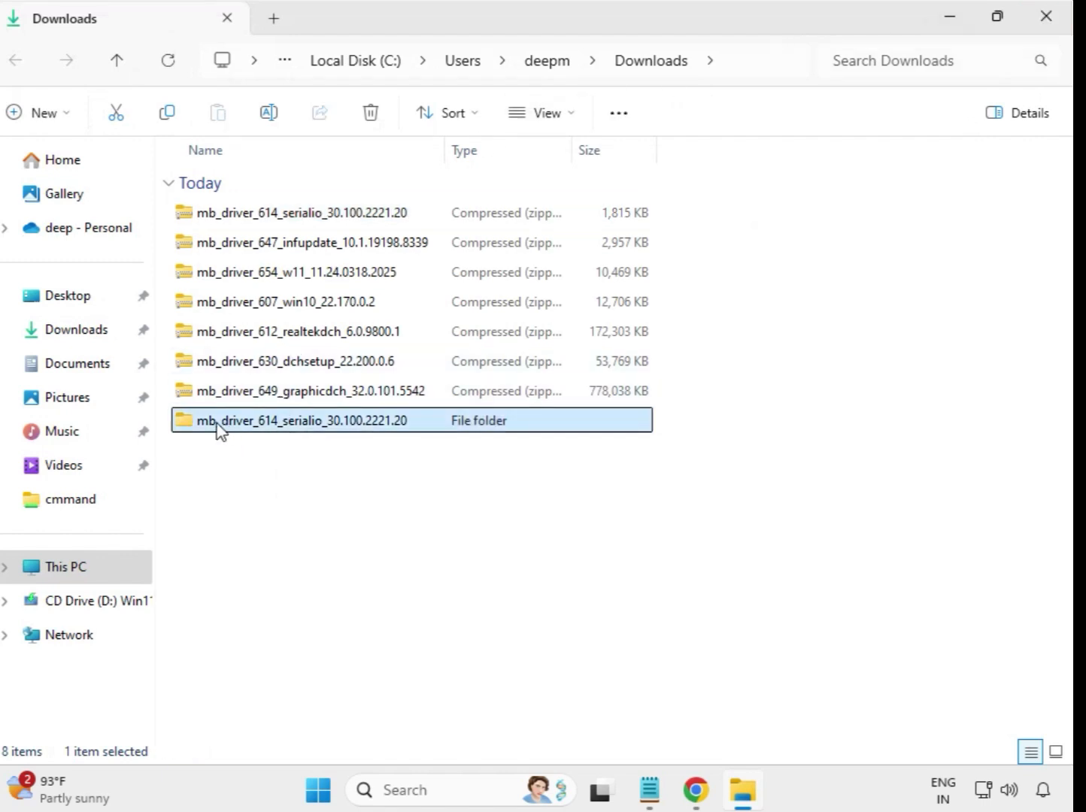
{"action": "left_click", "coordinate": [282, 245]}
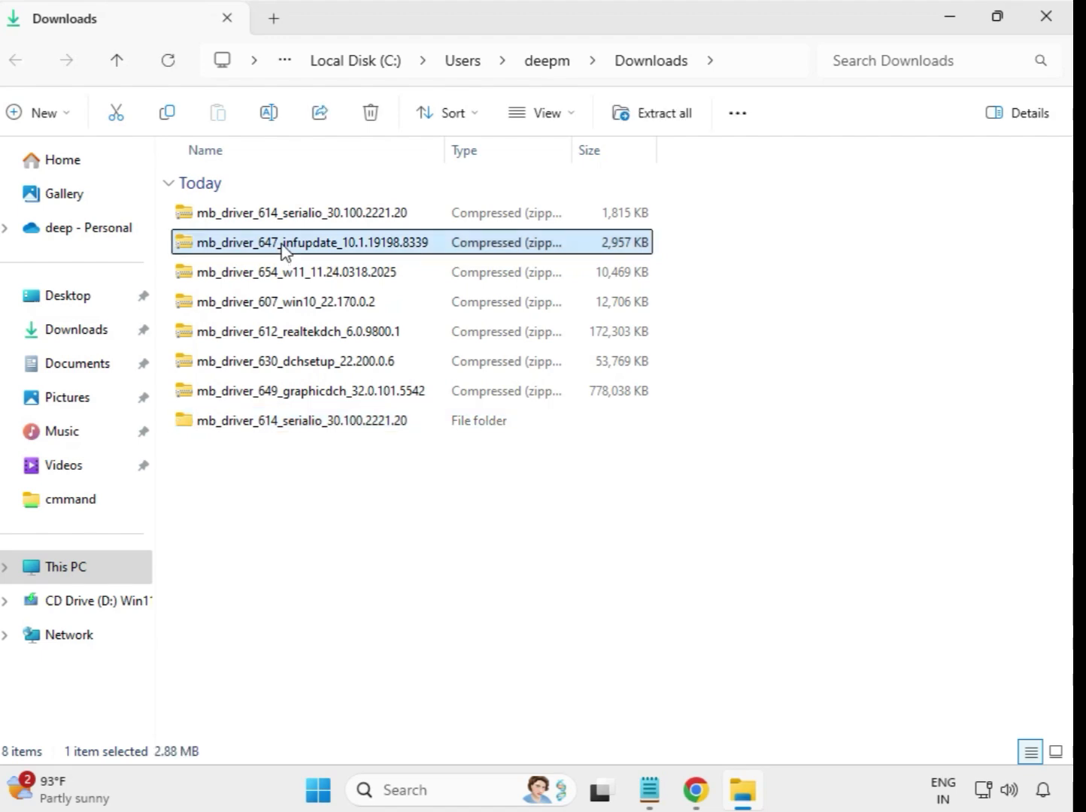
{"action": "right_click", "coordinate": [281, 247]}
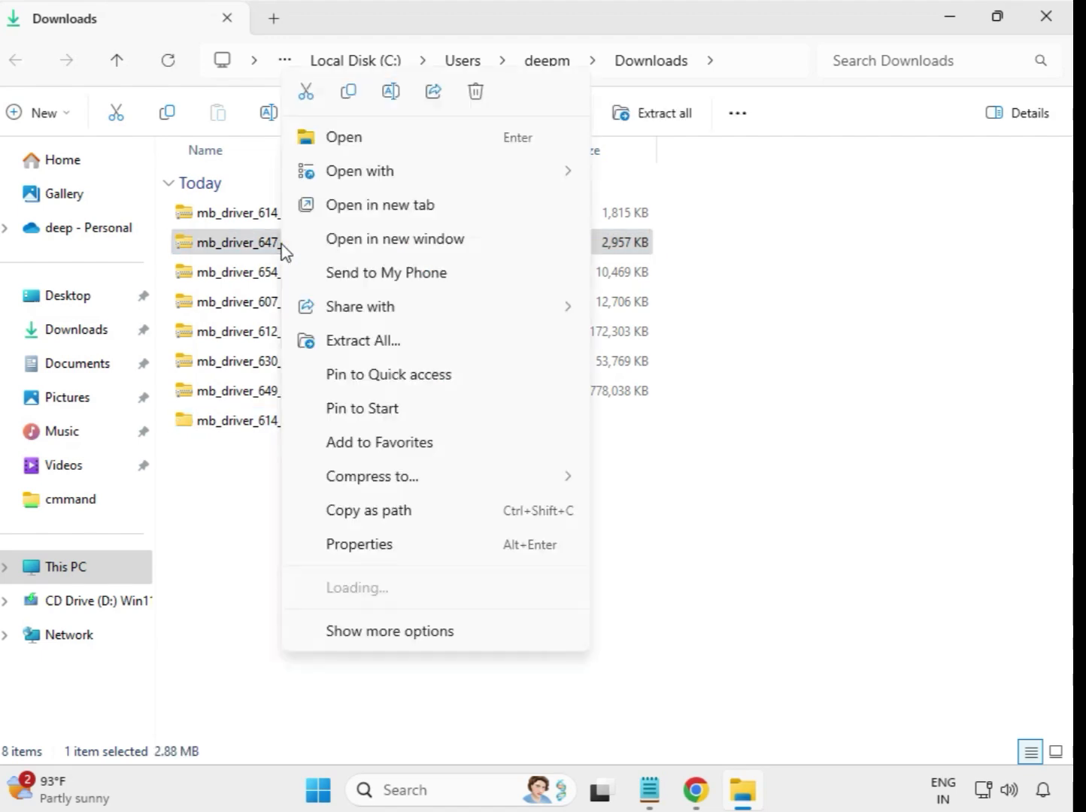
{"action": "left_click", "coordinate": [368, 347]}
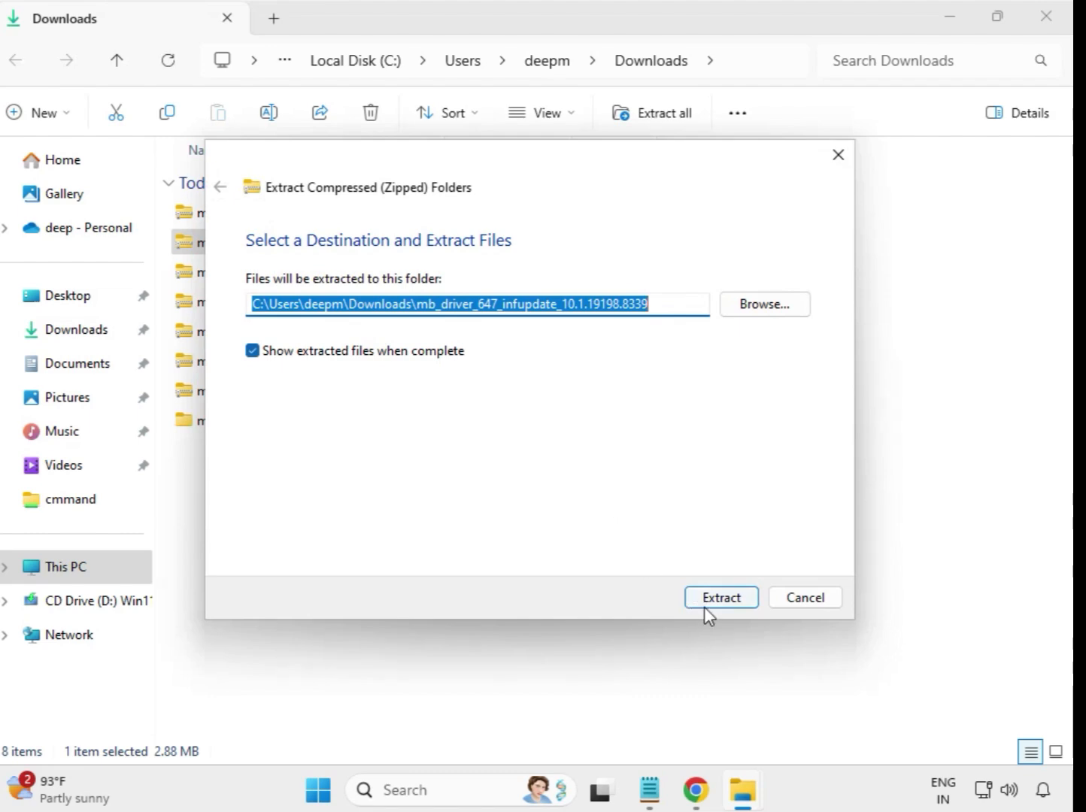
{"action": "left_click", "coordinate": [705, 606]}
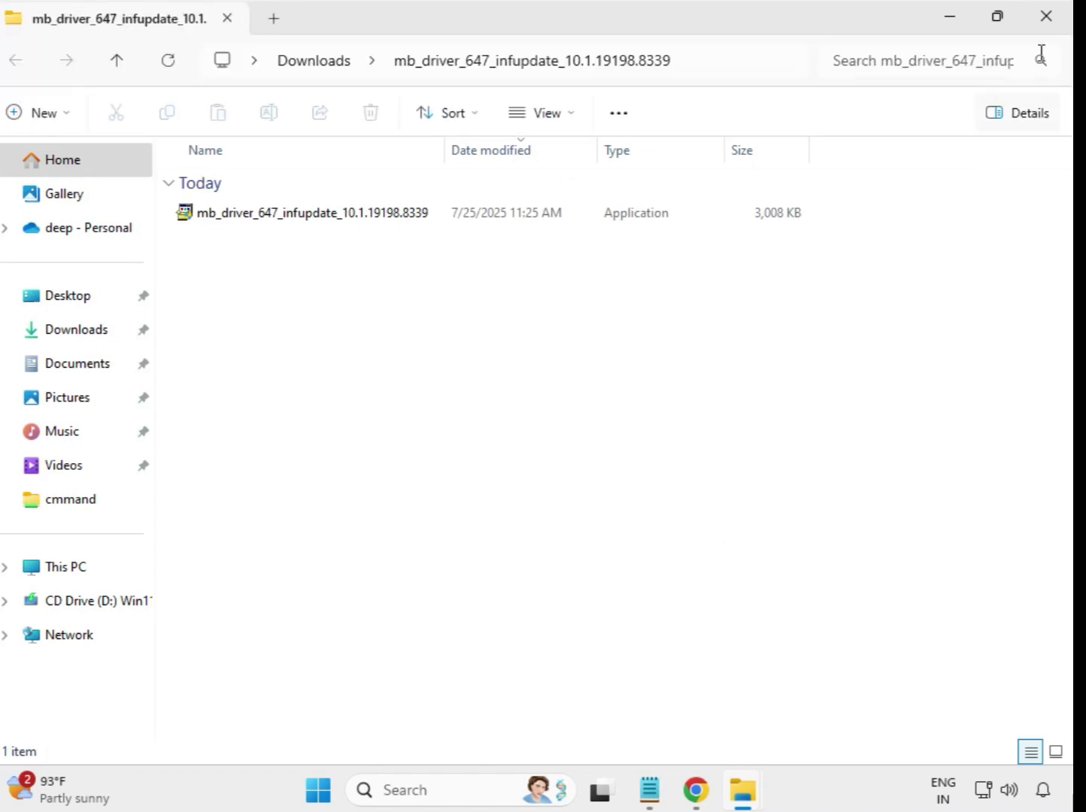
{"action": "left_click", "coordinate": [1047, 18]}
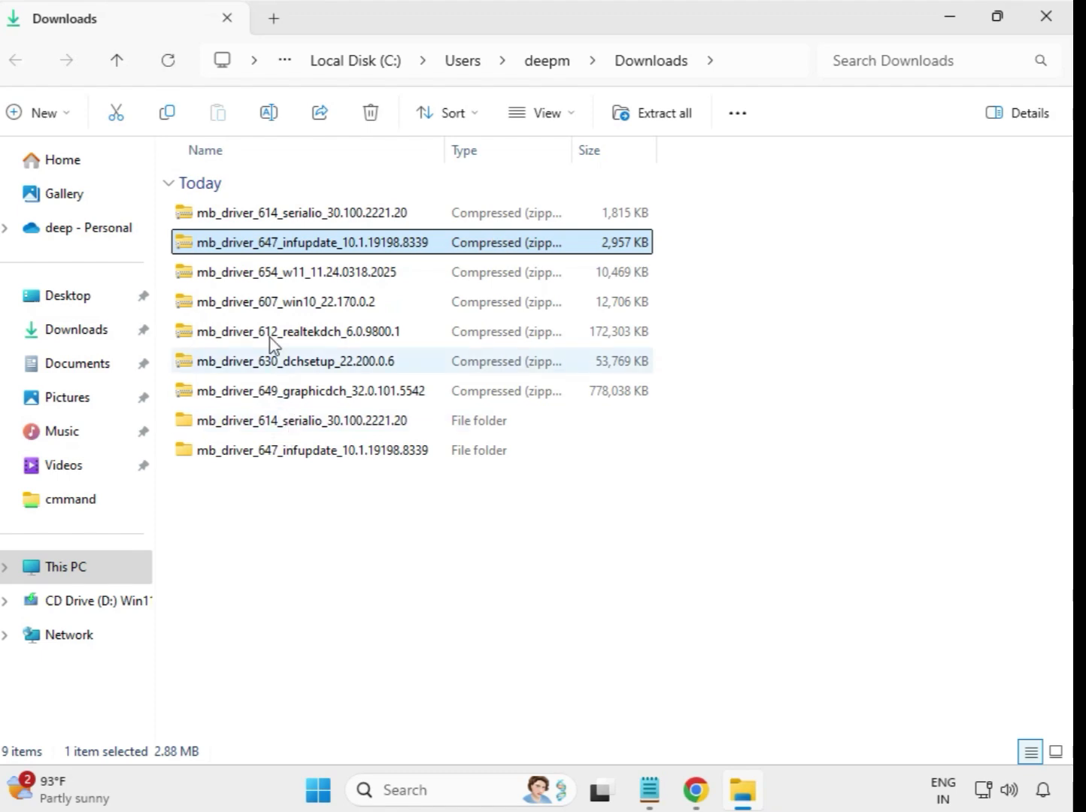
Extract the mb_driver_654_w11_11.24.0318.2025 archive into a same-named folder in Downloads and close the extracted folder's window.
{"action": "left_click", "coordinate": [275, 278]}
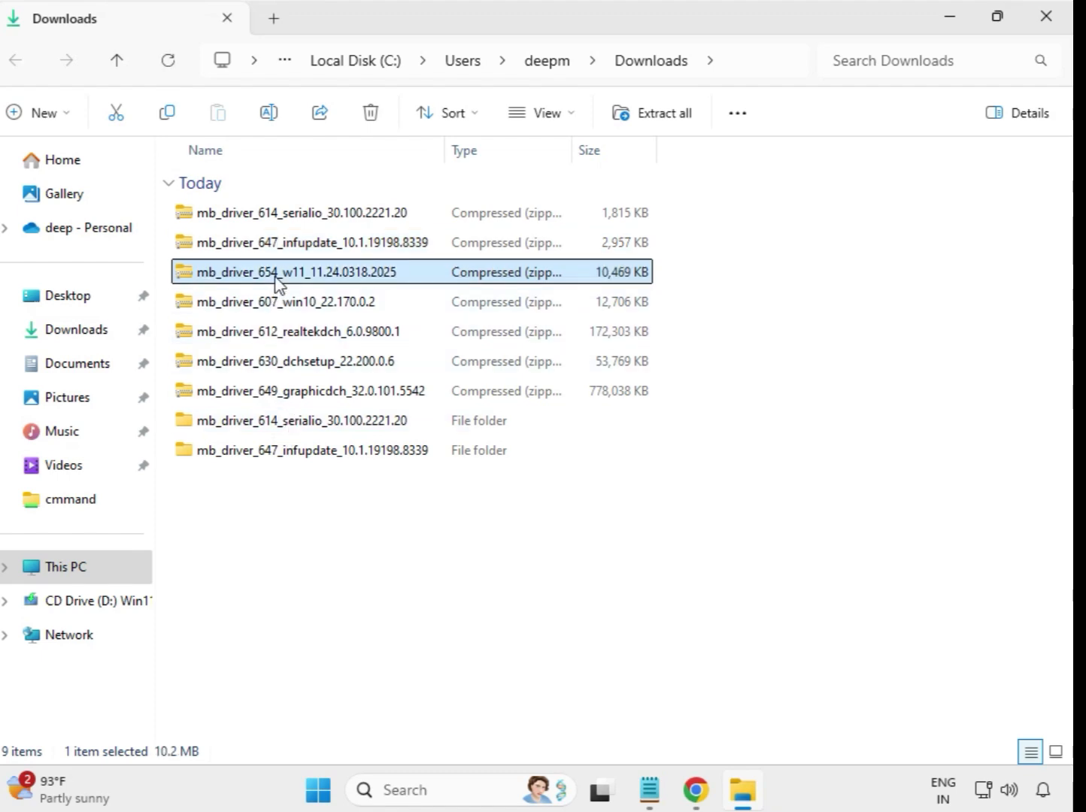
{"action": "right_click", "coordinate": [278, 284]}
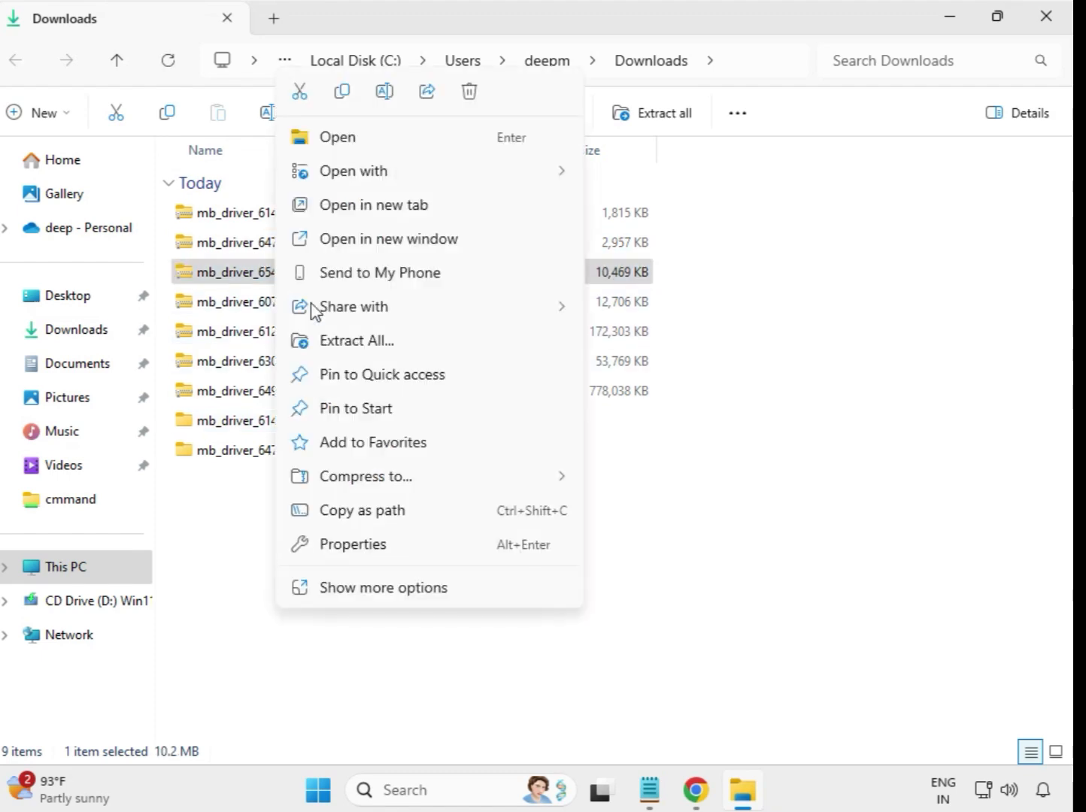
{"action": "left_click", "coordinate": [371, 341]}
{"action": "left_click", "coordinate": [708, 599]}
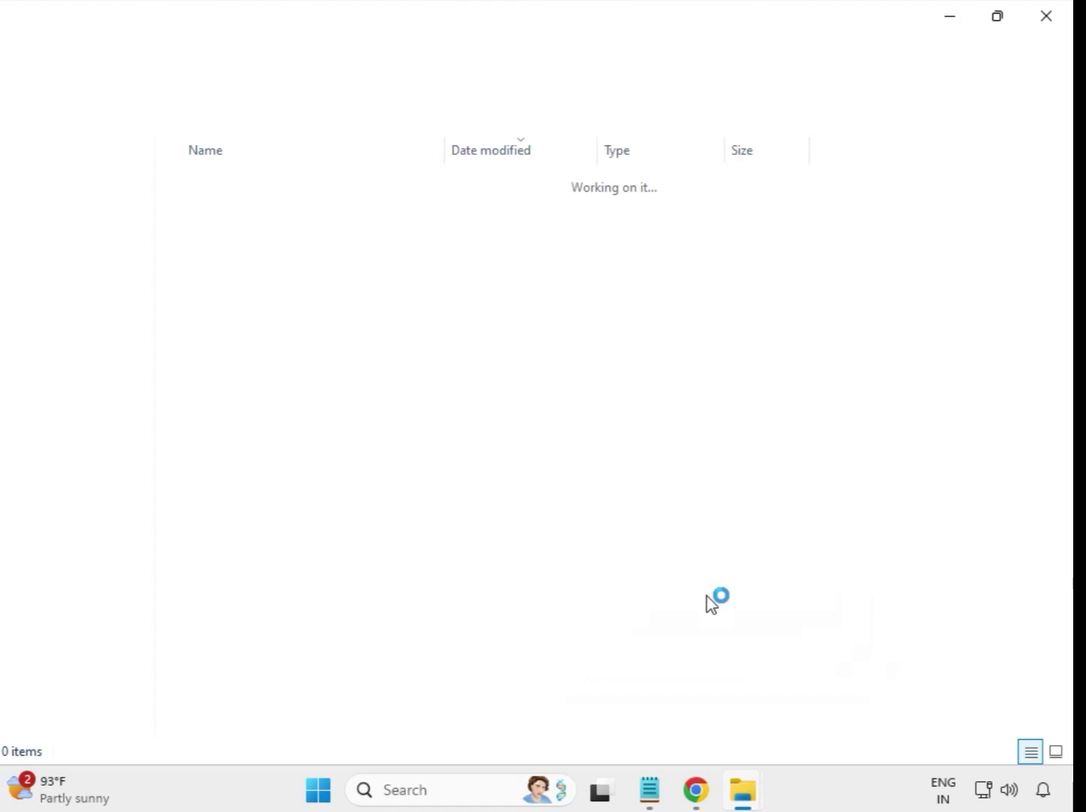
{"action": "left_click", "coordinate": [1049, 17]}
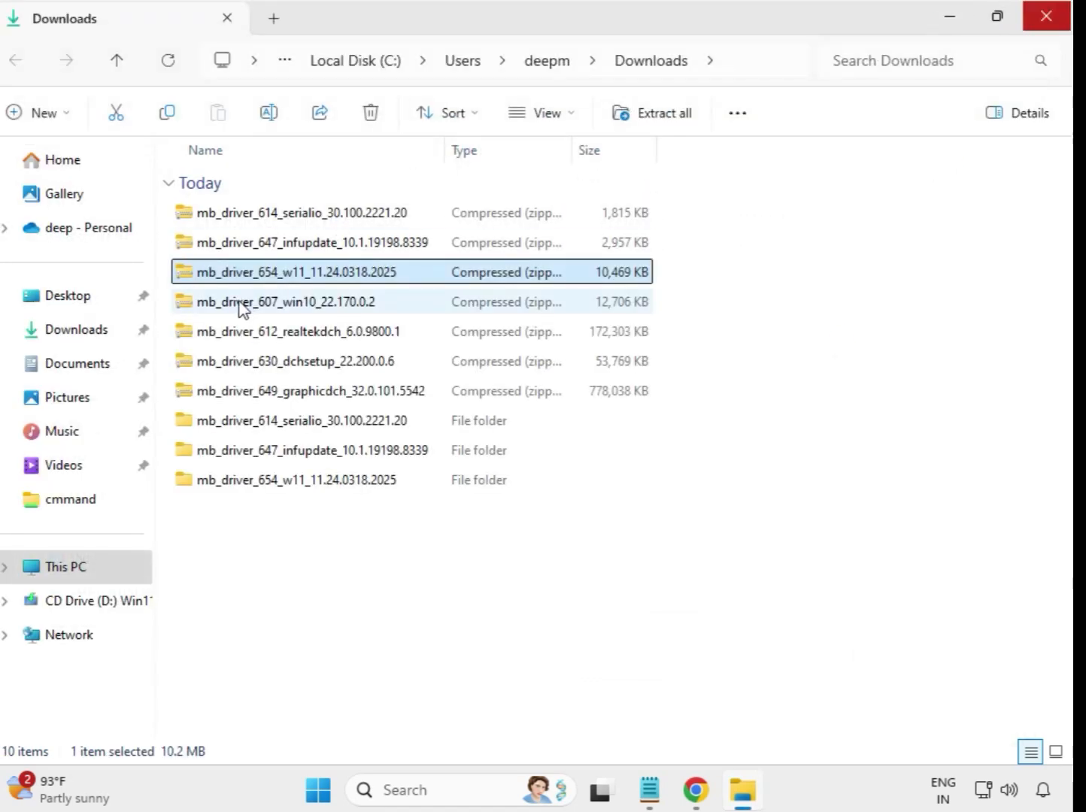
Extract the mb_driver_607_win10_22.170.0.2 archive into a same-named folder in Downloads and close the extracted folder's window.
{"action": "left_click", "coordinate": [249, 305]}
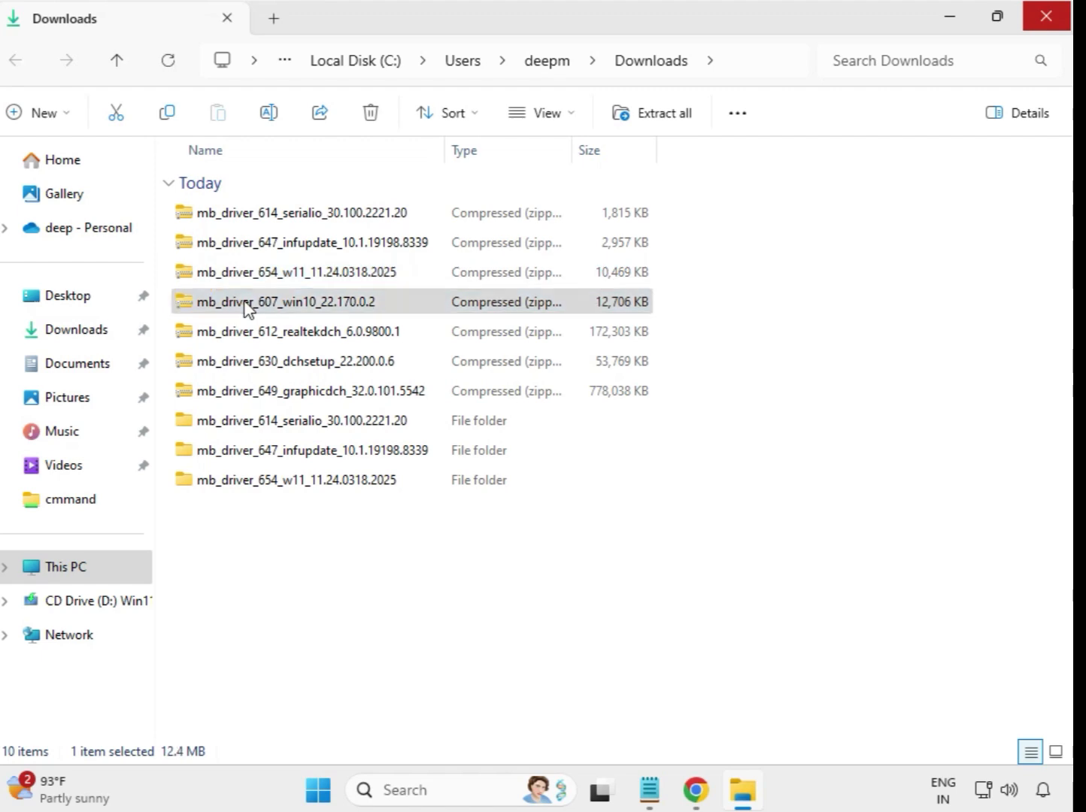
{"action": "right_click", "coordinate": [247, 306]}
{"action": "left_click", "coordinate": [332, 344]}
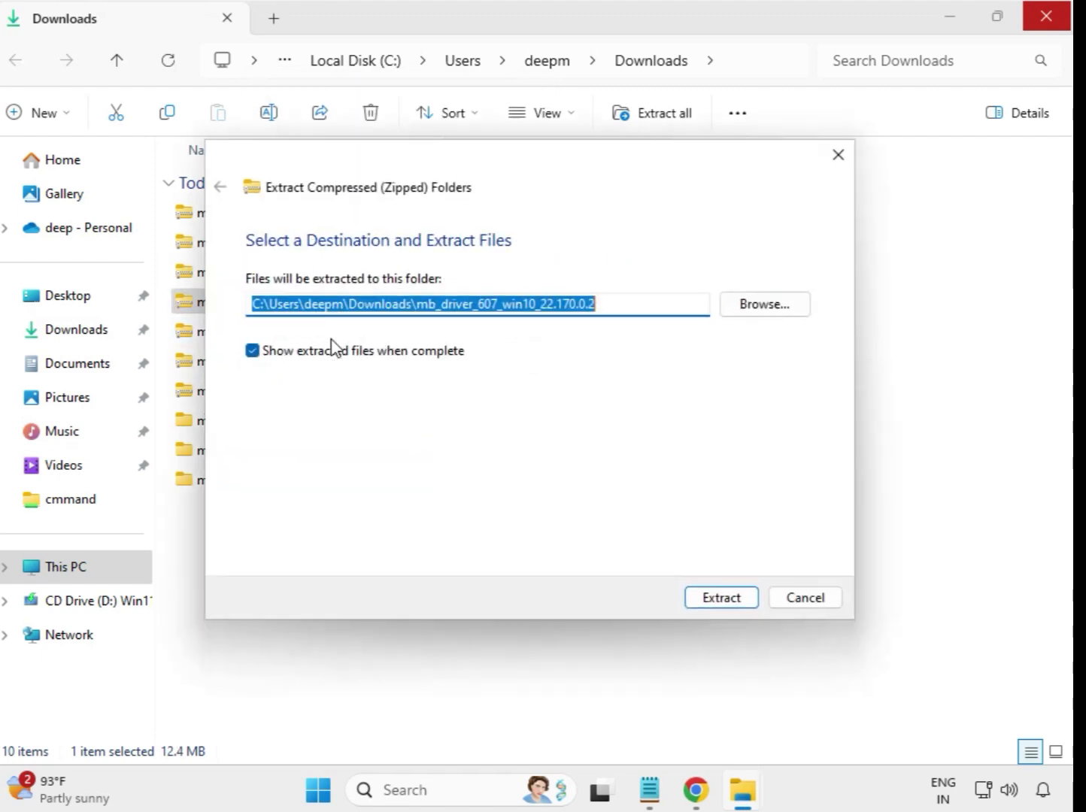
{"action": "left_click", "coordinate": [726, 601]}
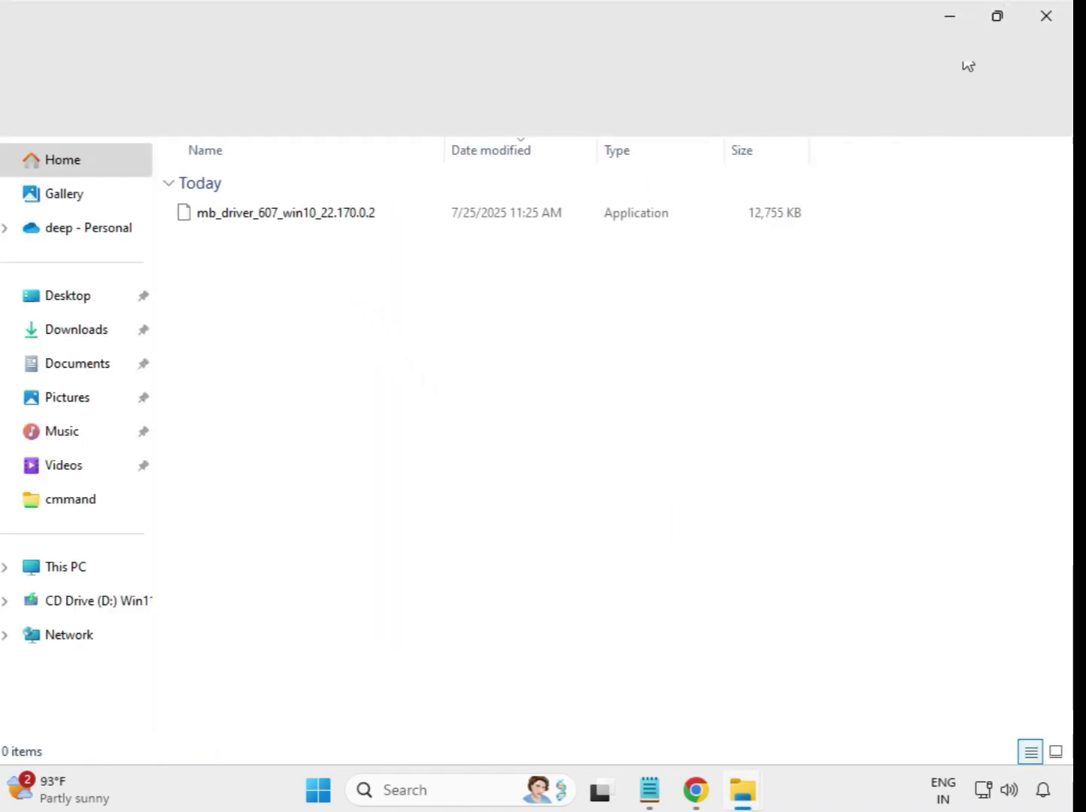
{"action": "left_click", "coordinate": [1049, 15]}
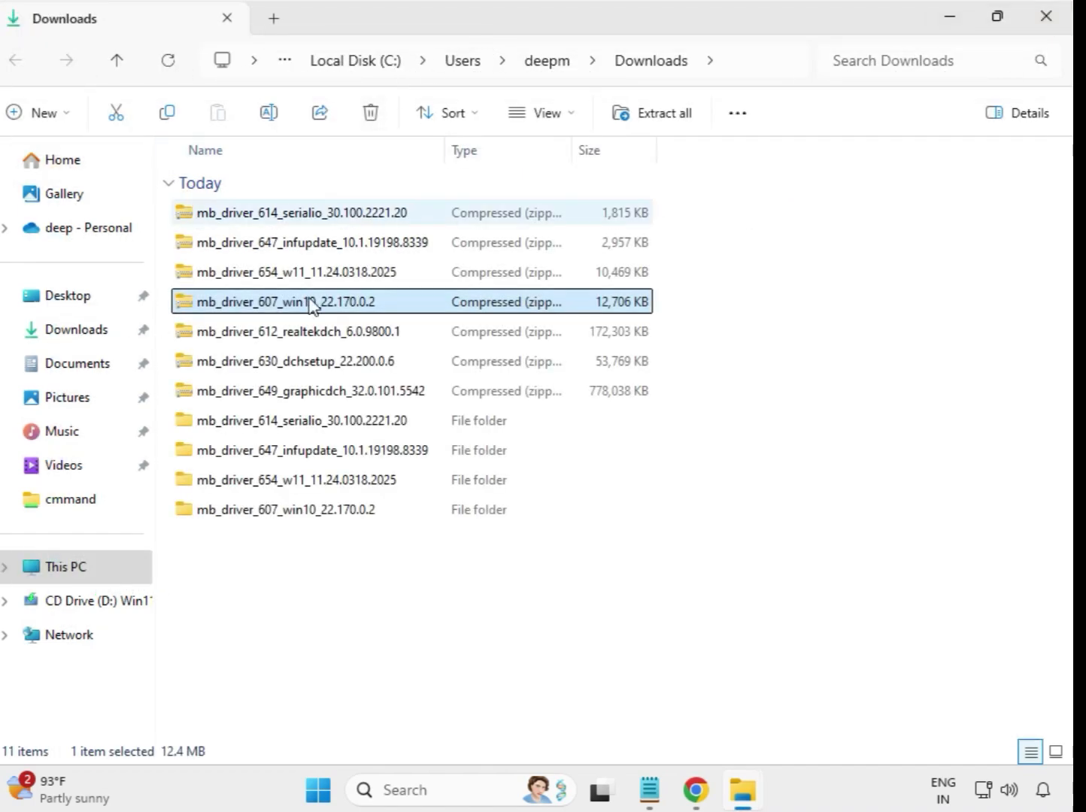
Extract the mb_driver_612_realtekdch_6.0.9800.1 archive into a same-named folder in Downloads and close the extracted folder's window.
{"action": "left_click", "coordinate": [308, 342]}
{"action": "right_click", "coordinate": [308, 343]}
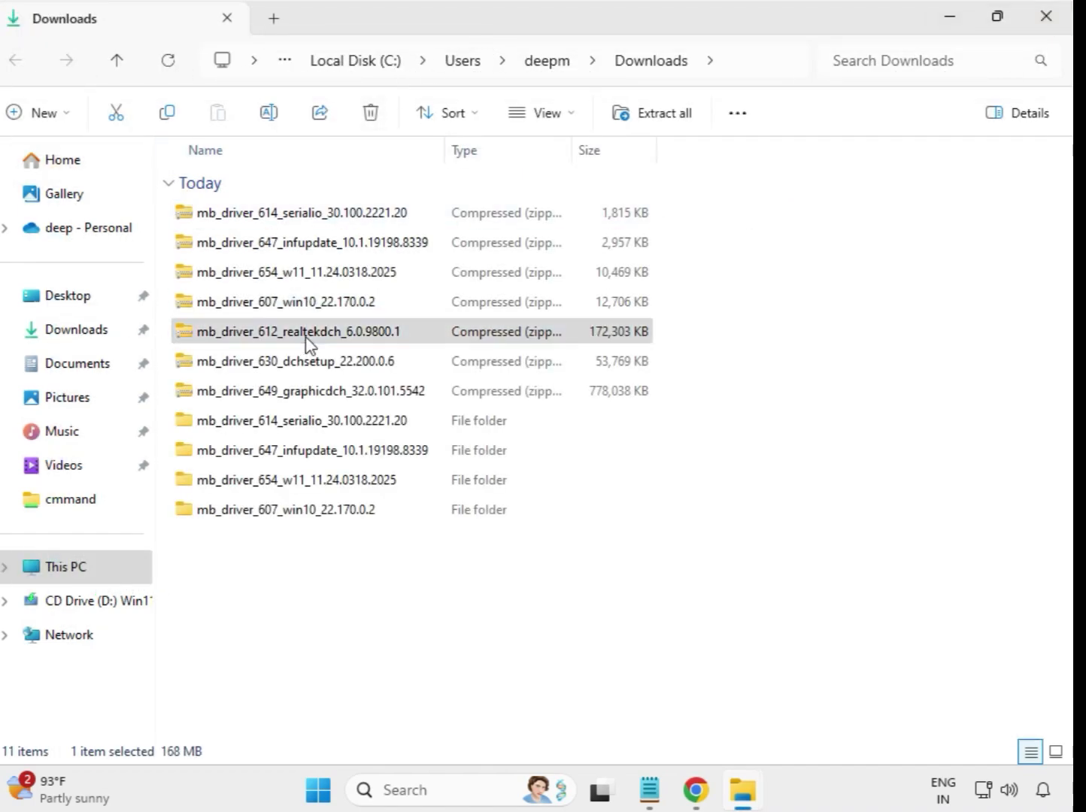
{"action": "left_click", "coordinate": [423, 344]}
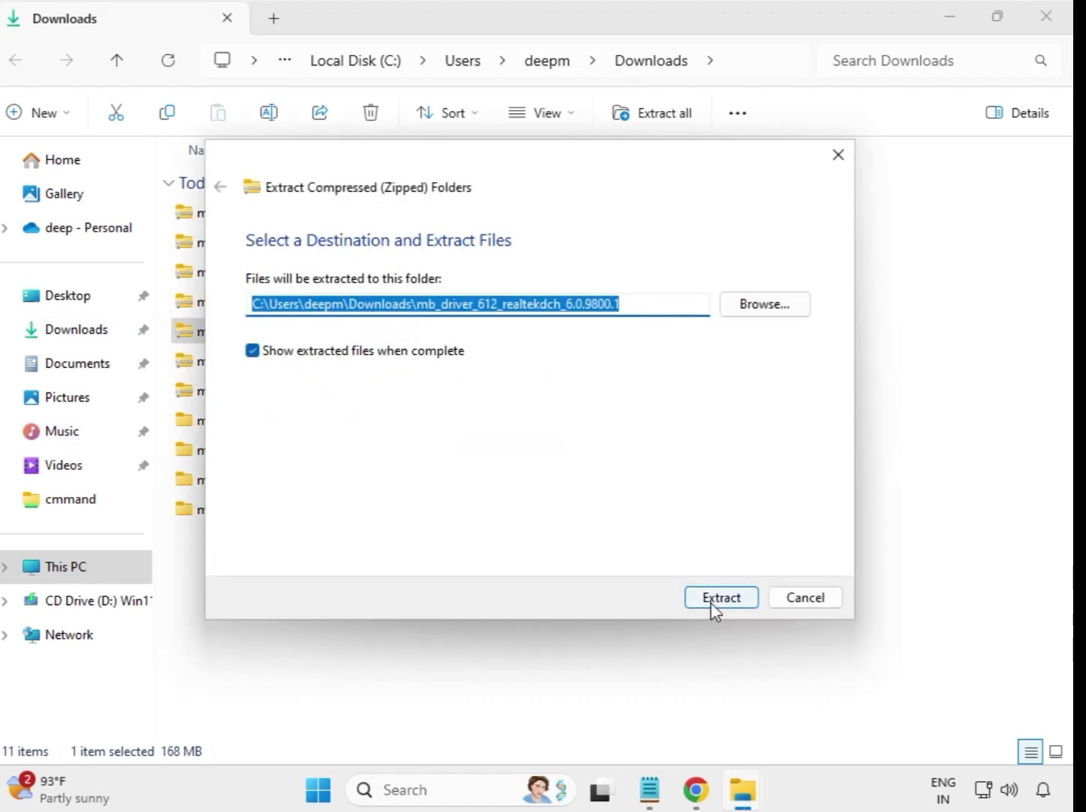
{"action": "left_click", "coordinate": [716, 605]}
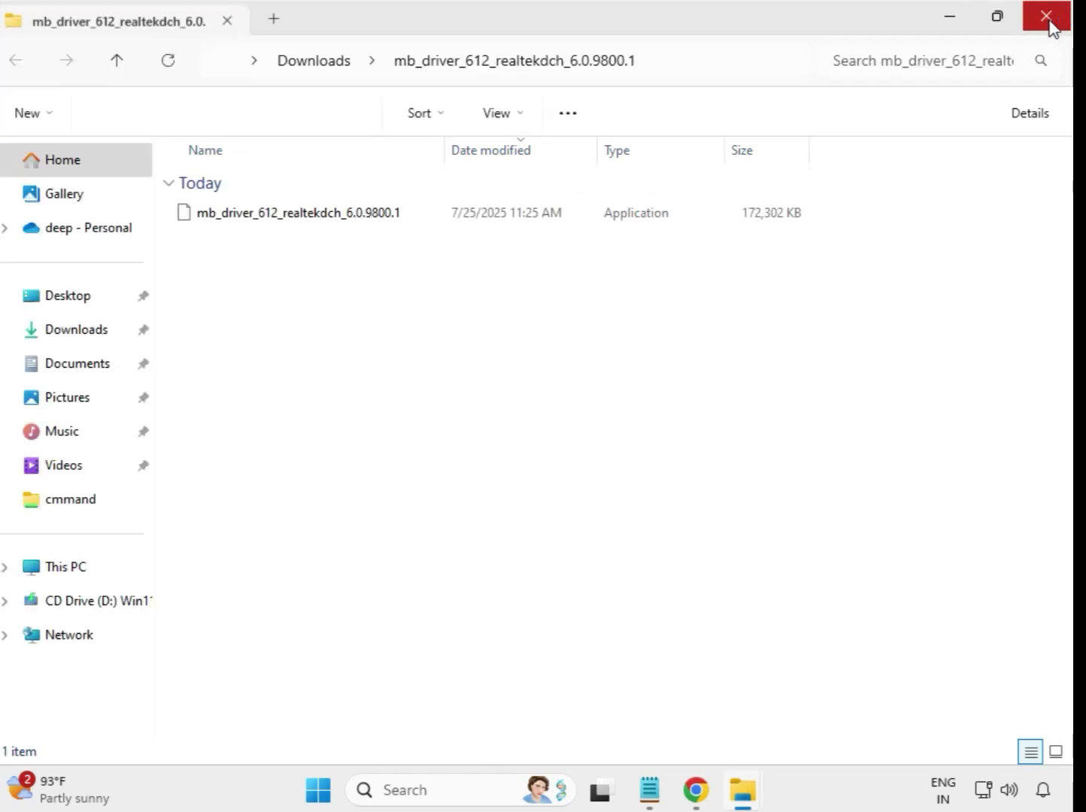
{"action": "left_click", "coordinate": [1051, 21]}
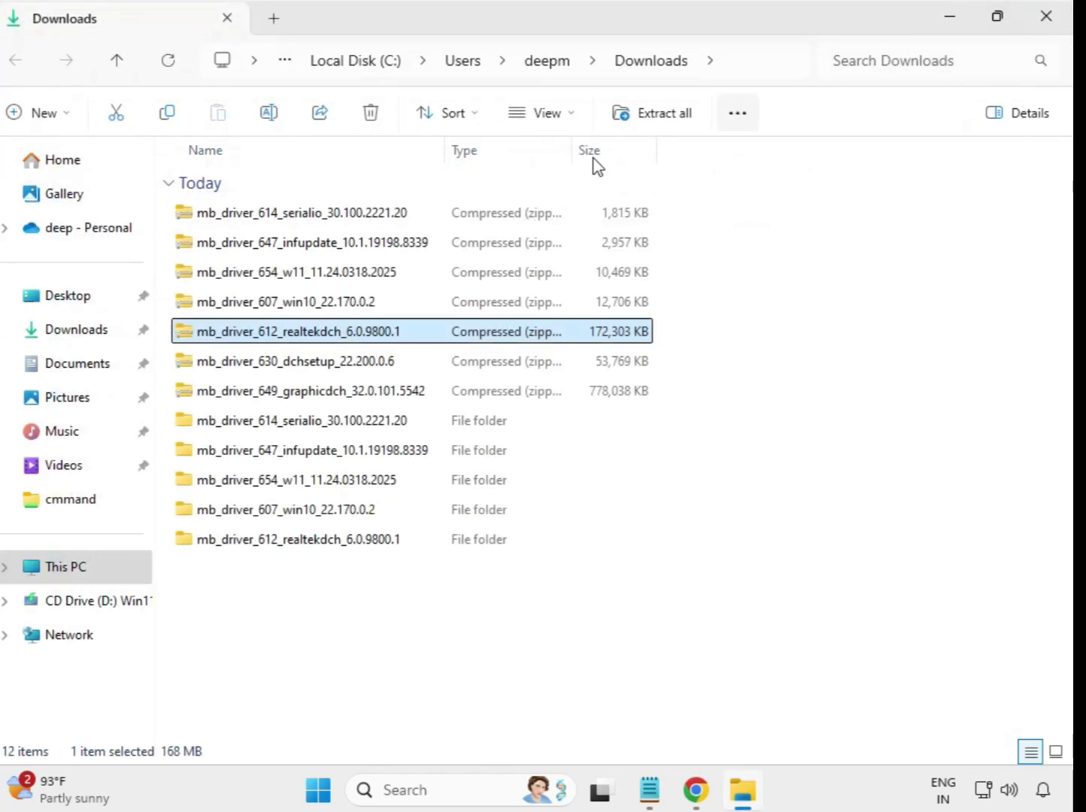
Extract the mb_driver_630_dchsetup_22.200.0.6 archive into a same-named folder in Downloads and close the extracted folder's window.
{"action": "left_click", "coordinate": [299, 364]}
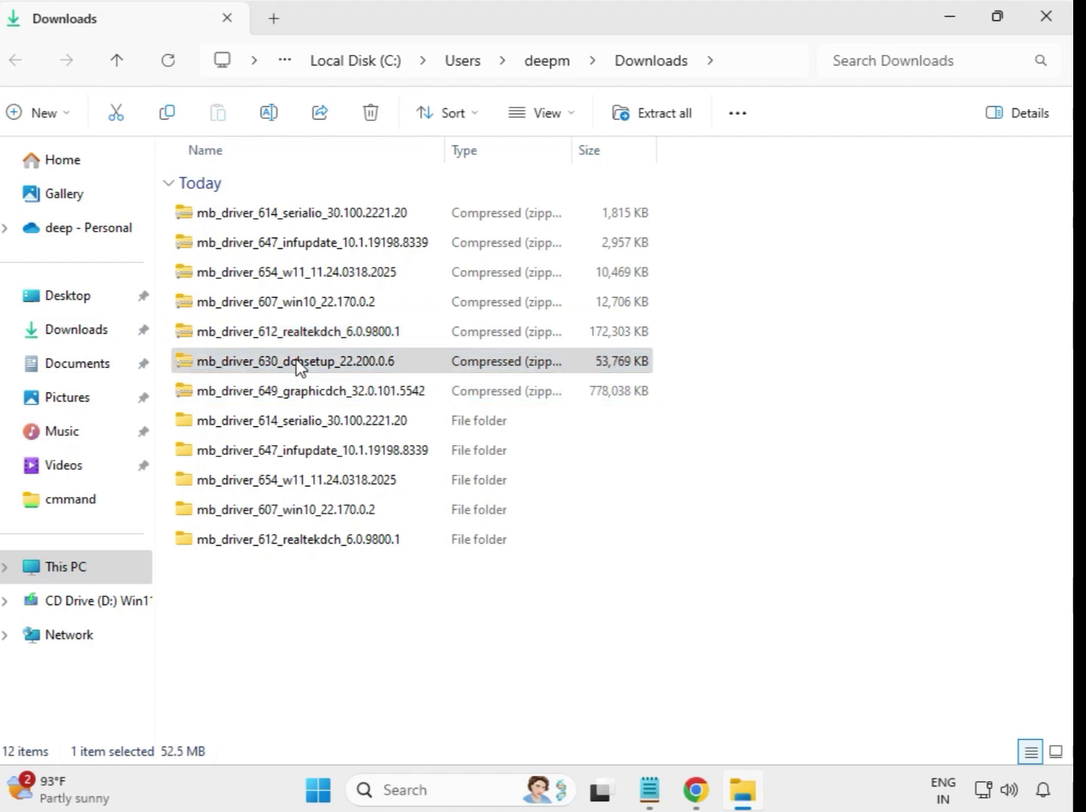
{"action": "right_click", "coordinate": [299, 366]}
{"action": "left_click", "coordinate": [375, 355]}
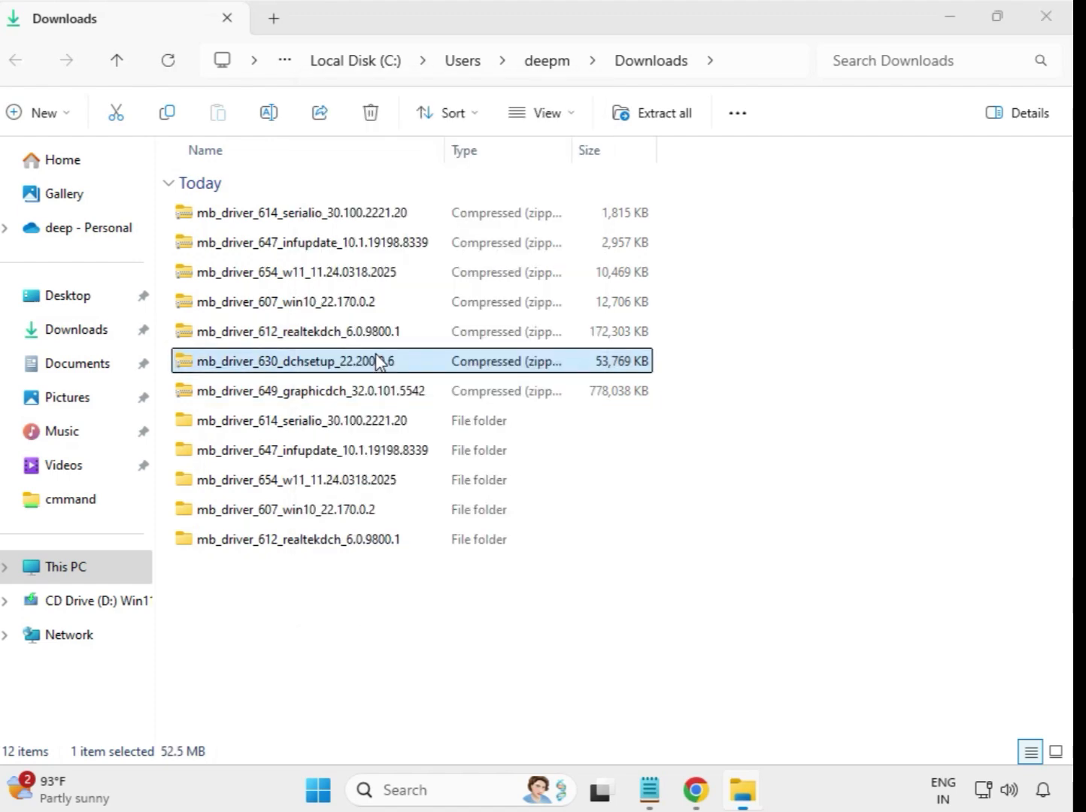
{"action": "left_click", "coordinate": [717, 599]}
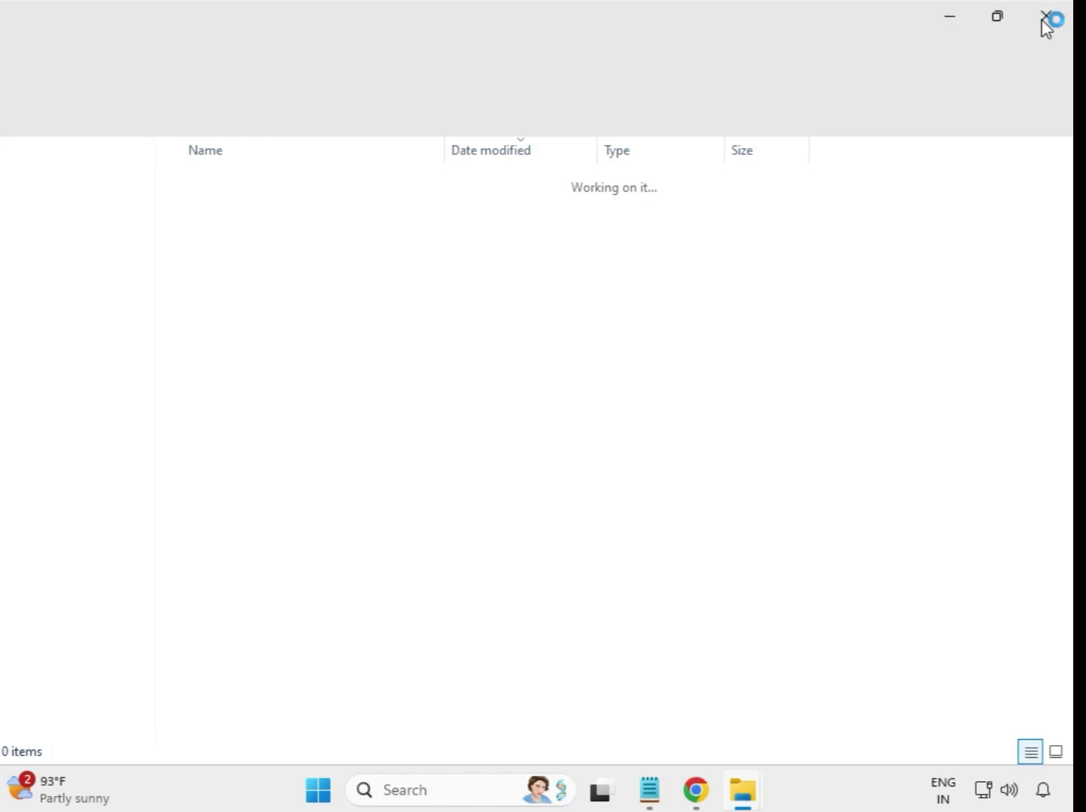
{"action": "left_click", "coordinate": [1045, 22]}
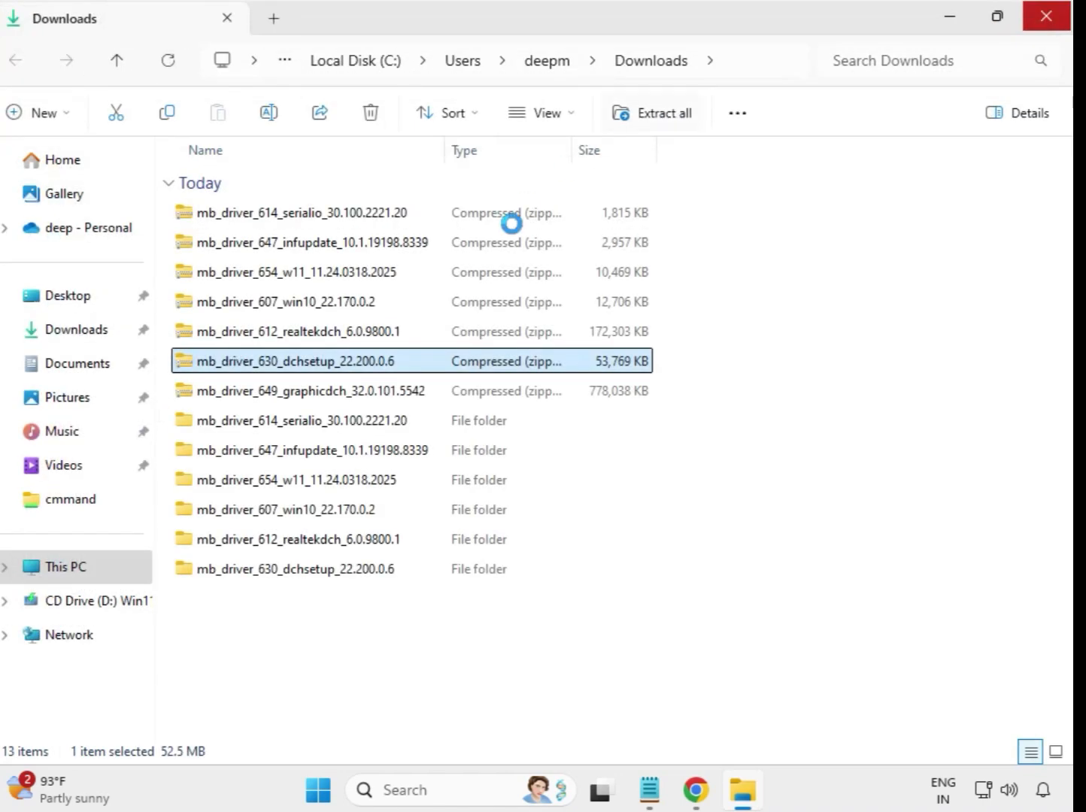
Extract the mb_driver_649_graphicdch_32.0.101.5542 archive into a same-named folder in Downloads and close the extracted folder's window.
{"action": "left_click", "coordinate": [329, 398]}
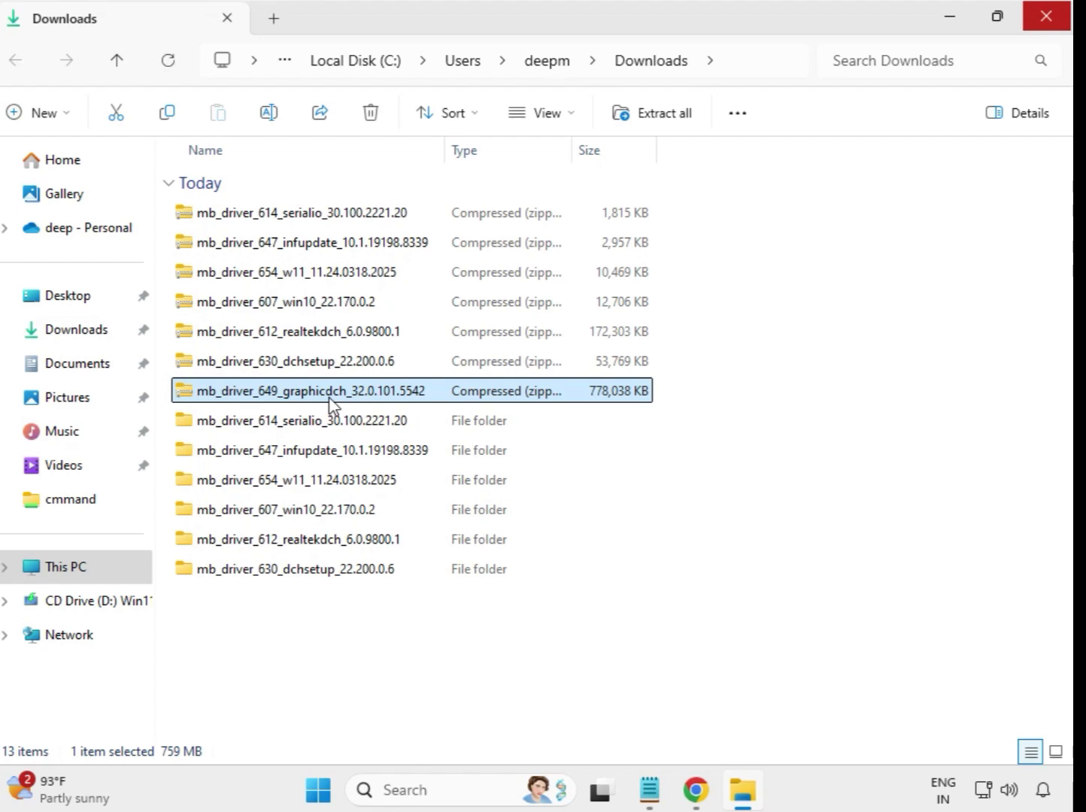
{"action": "right_click", "coordinate": [329, 399]}
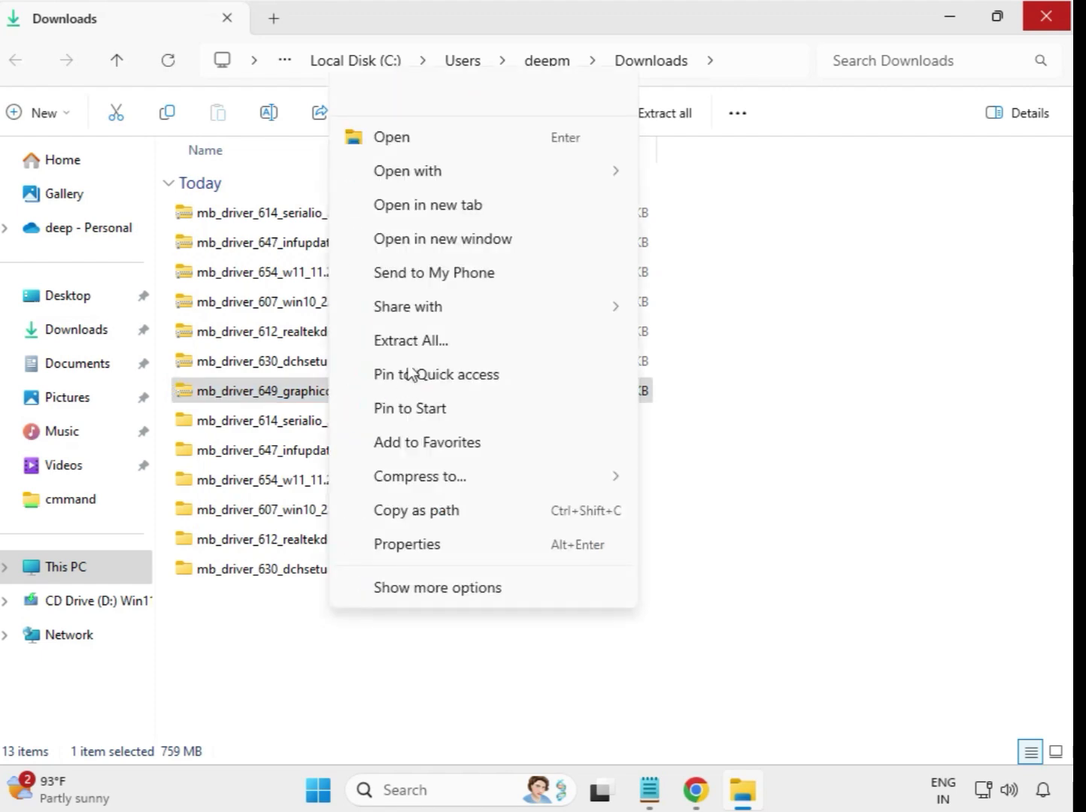
{"action": "left_click", "coordinate": [428, 342]}
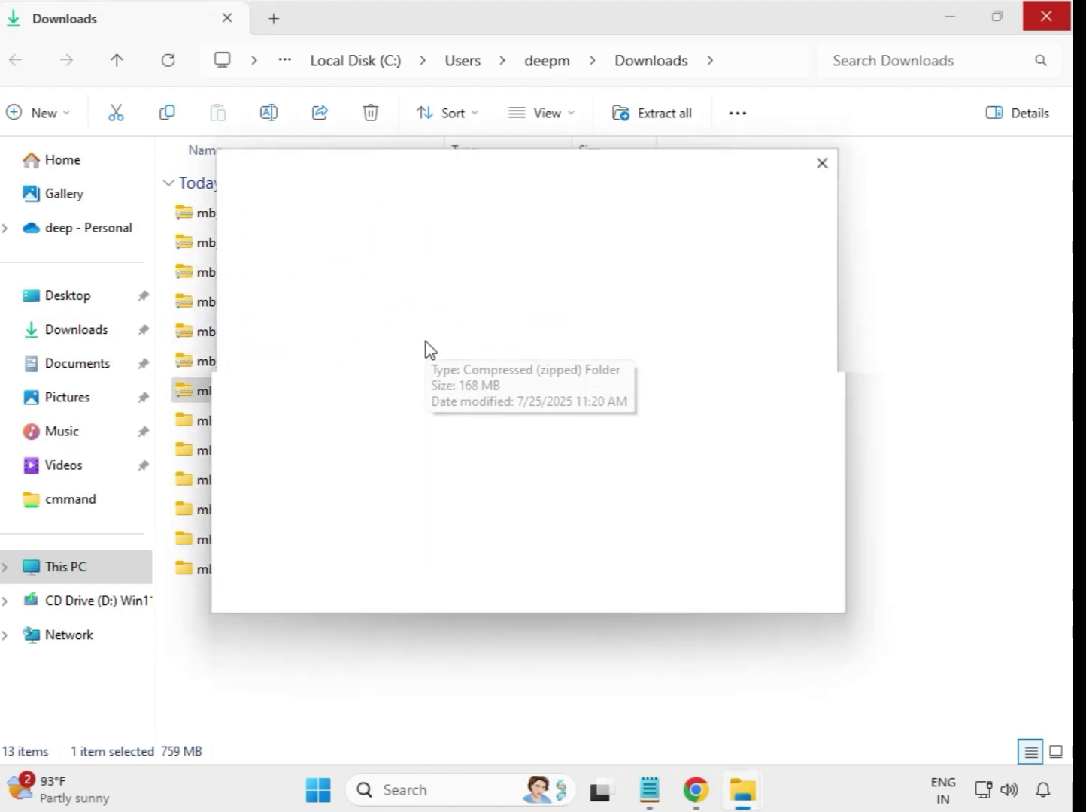
{"action": "left_click", "coordinate": [718, 602]}
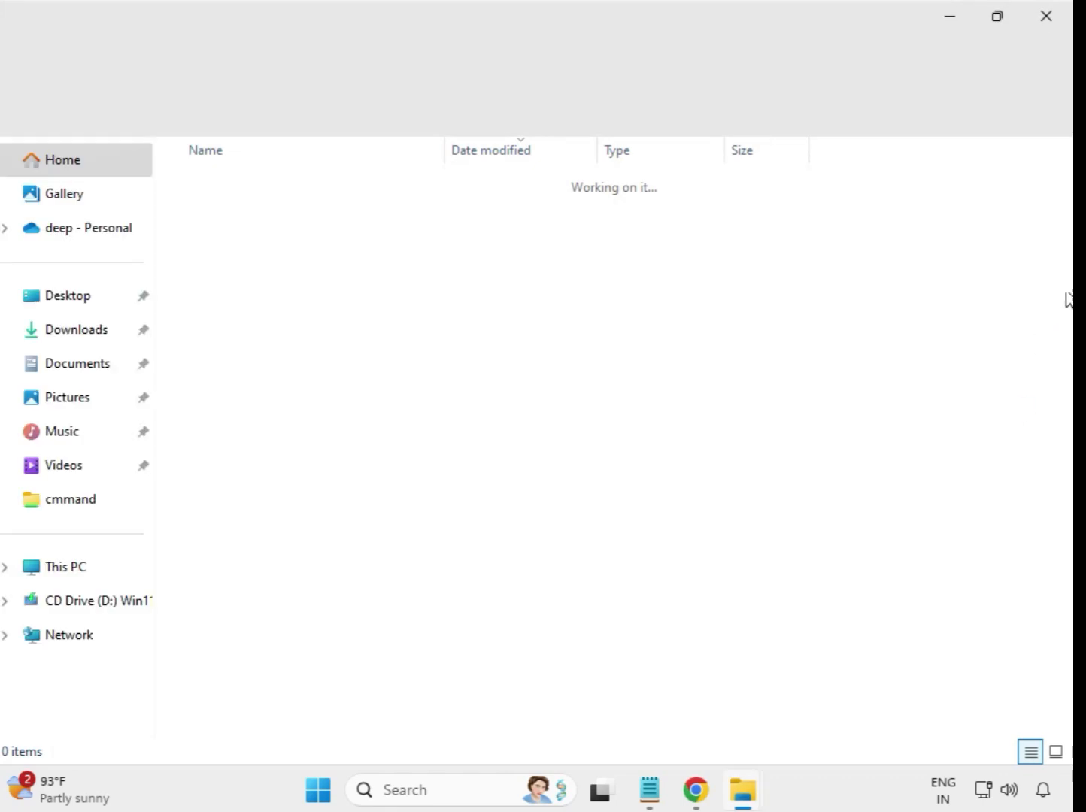
{"action": "left_click", "coordinate": [1047, 16]}
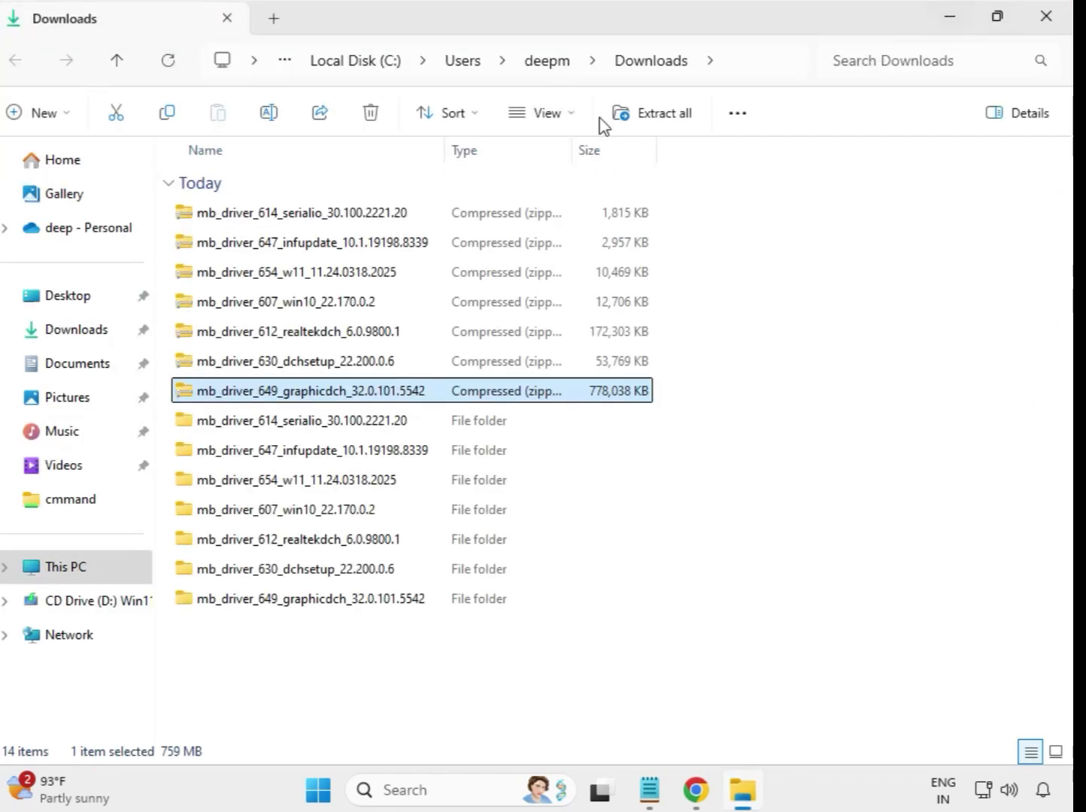
Refresh the Downloads folder listing, then select all the extracted driver folders together and clear the selection.
{"action": "left_click", "coordinate": [713, 634]}
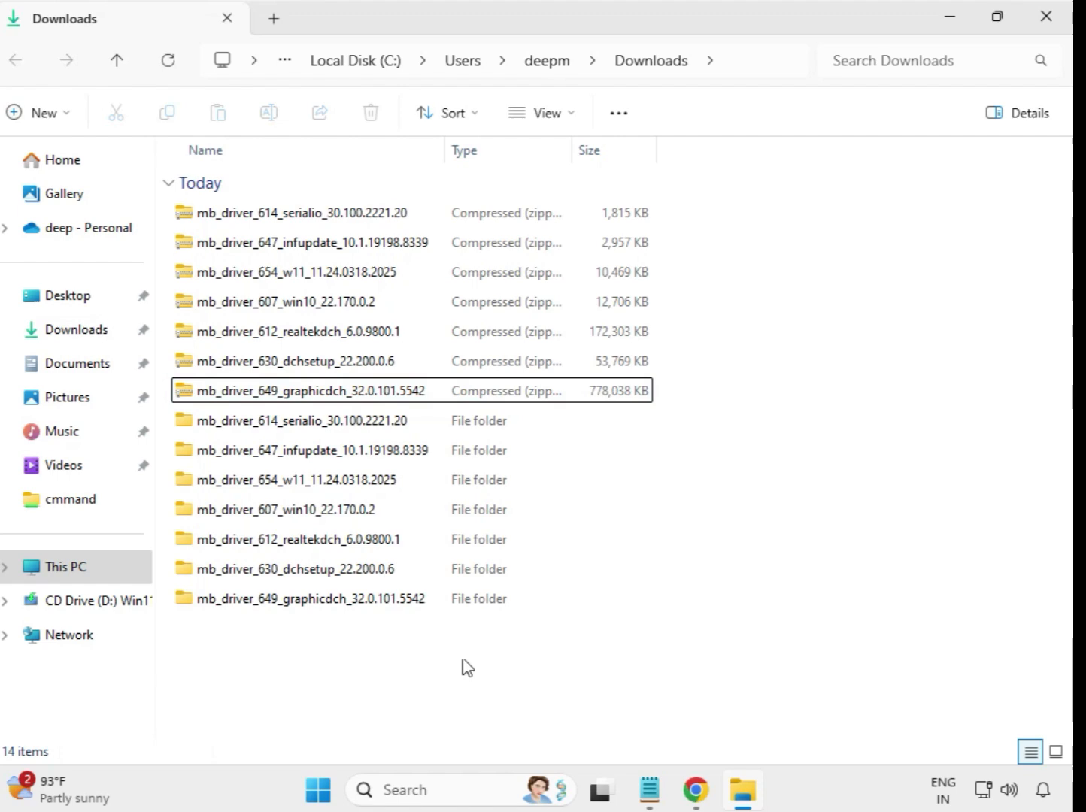
{"action": "right_click", "coordinate": [399, 652]}
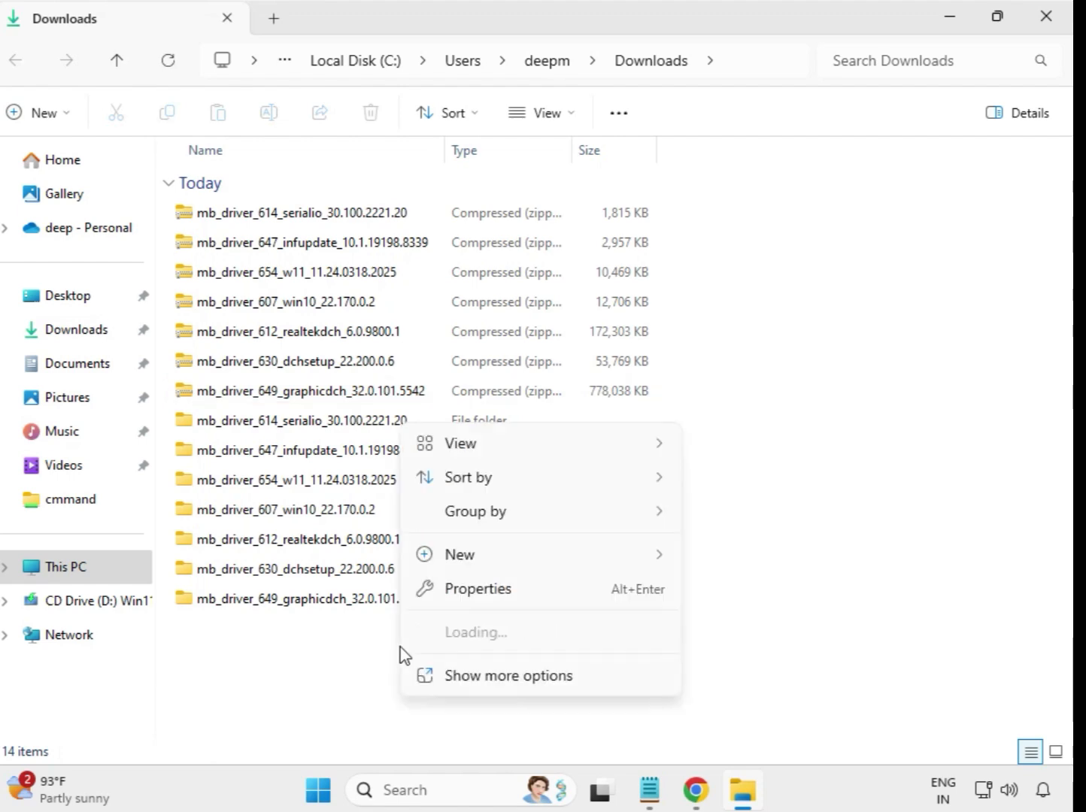
{"action": "left_click", "coordinate": [520, 675]}
{"action": "left_click", "coordinate": [470, 456]}
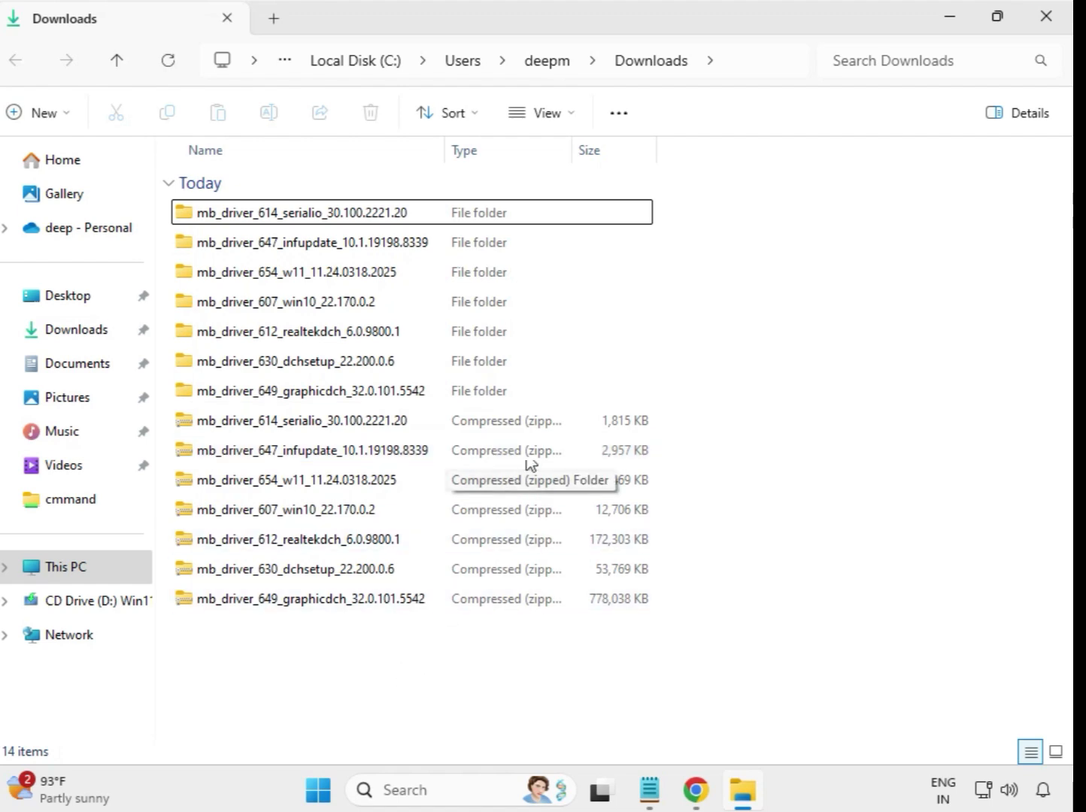
{"action": "left_click_drag", "start_coordinate": [665, 390], "coordinate": [413, 204]}
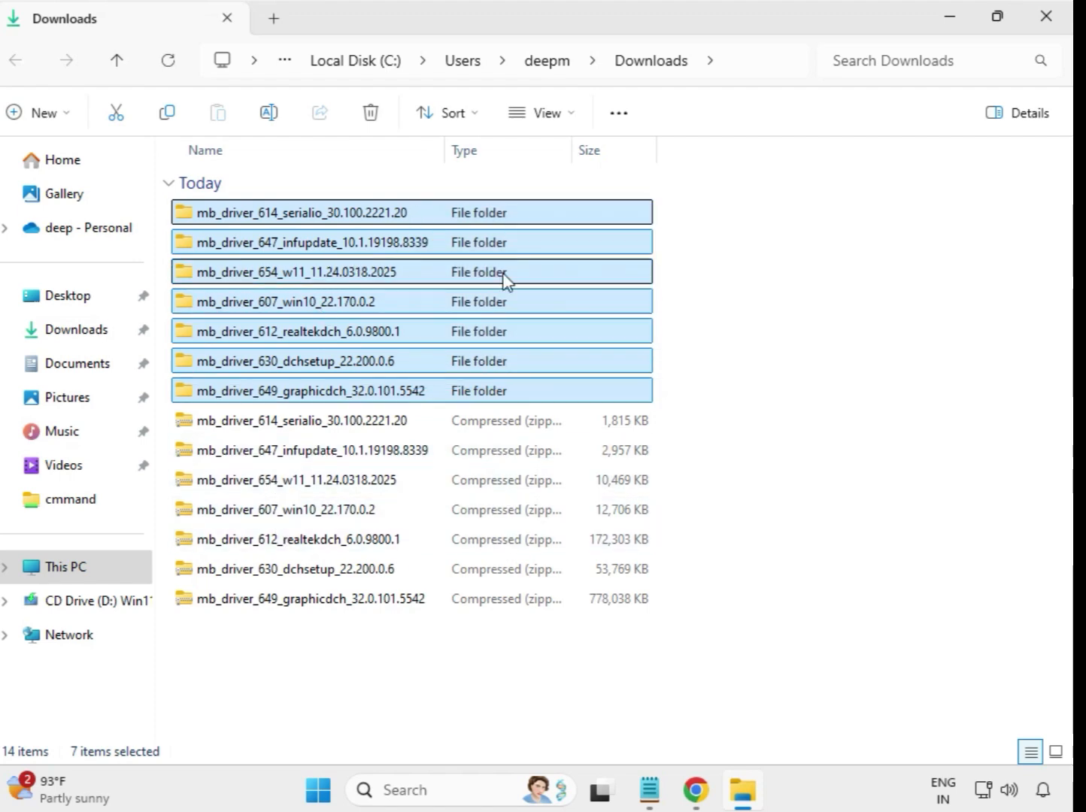
{"action": "left_click", "coordinate": [704, 263]}
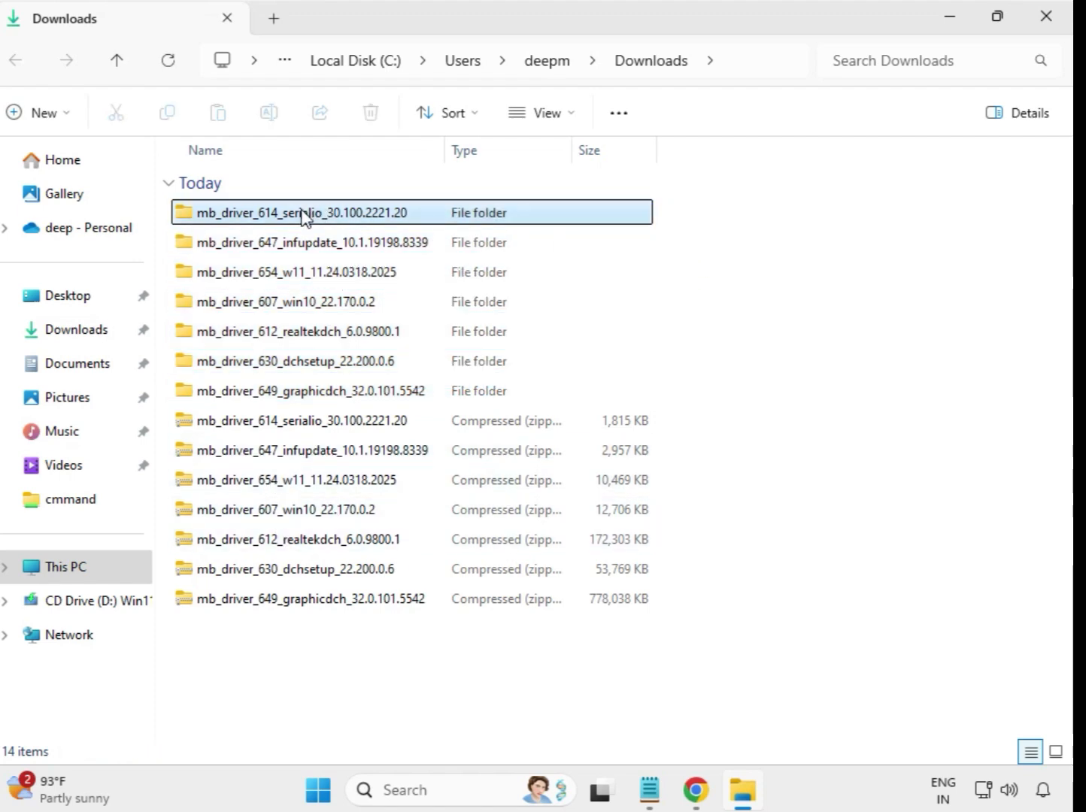
Run the mb_driver_614_serialio_30.100.2221.20 installer from its extracted folder as administrator, allow its changes, and return to Downloads.
{"action": "double_click", "coordinate": [303, 214]}
{"action": "left_click", "coordinate": [287, 215]}
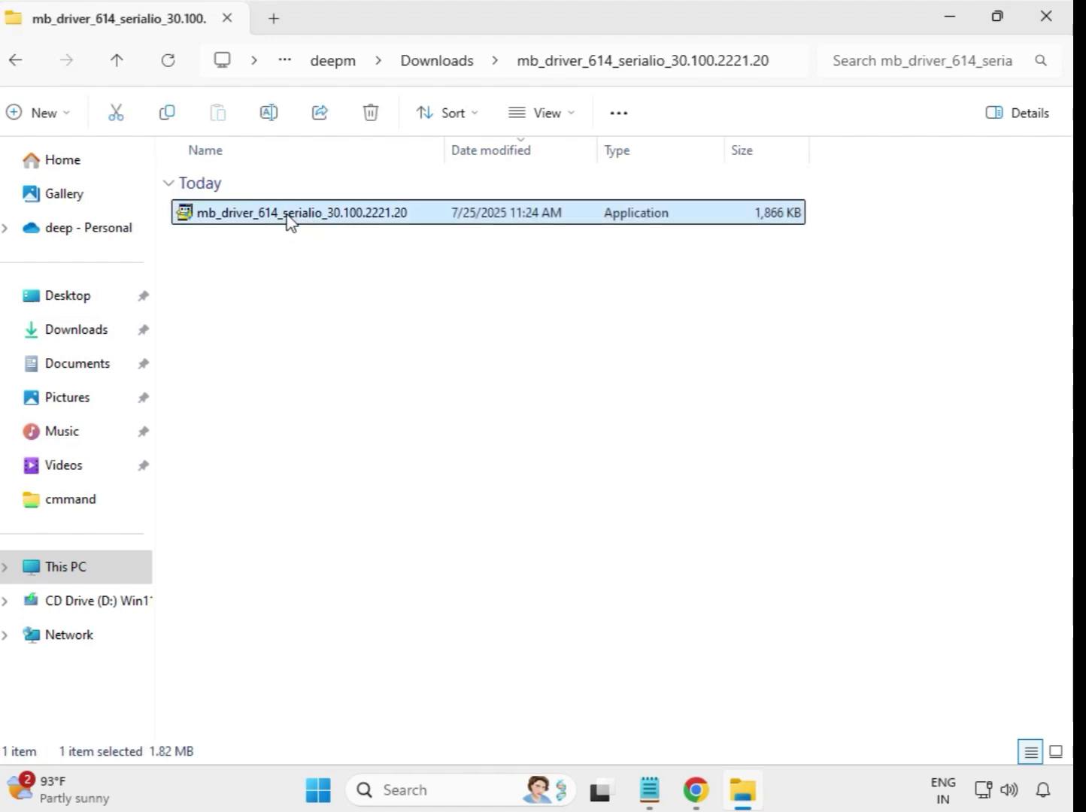
{"action": "right_click", "coordinate": [287, 217]}
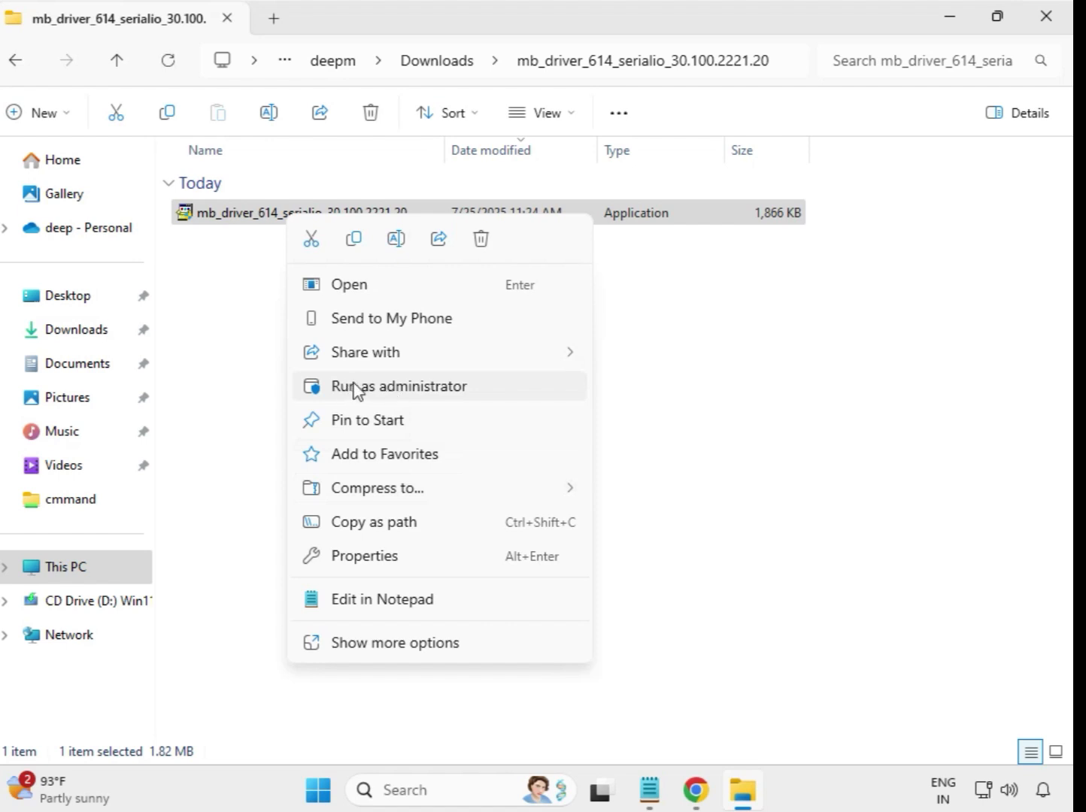
{"action": "left_click", "coordinate": [385, 388]}
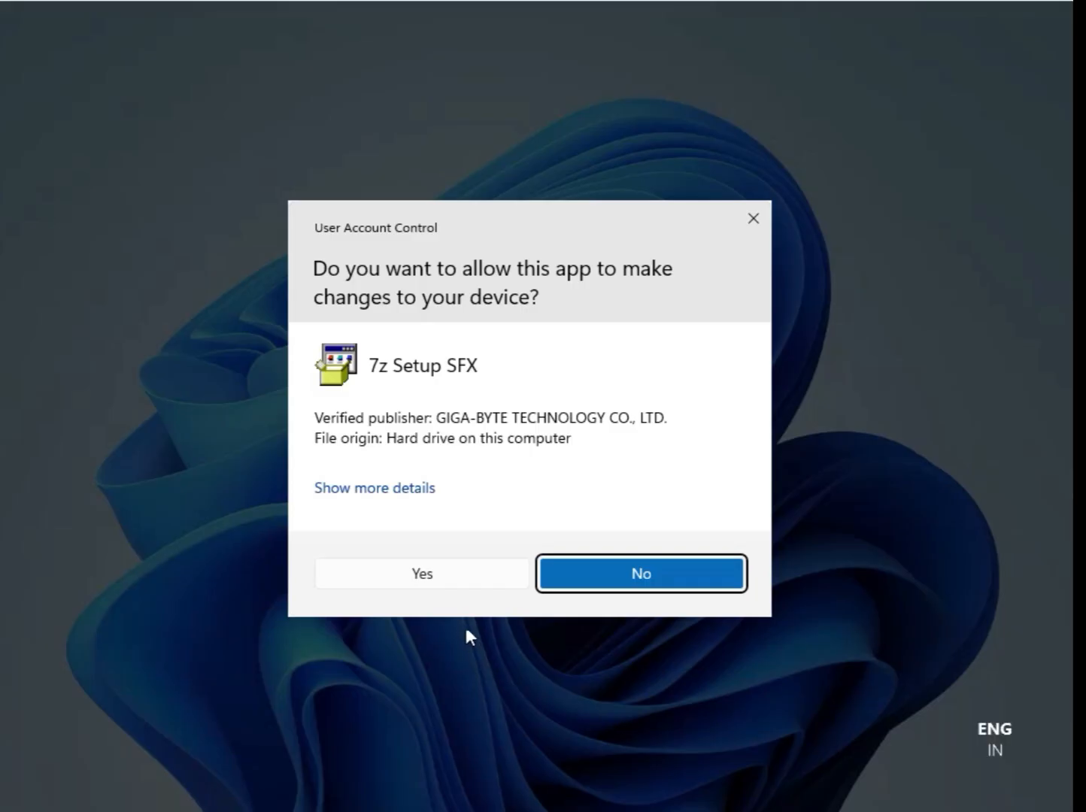
{"action": "left_click", "coordinate": [425, 574]}
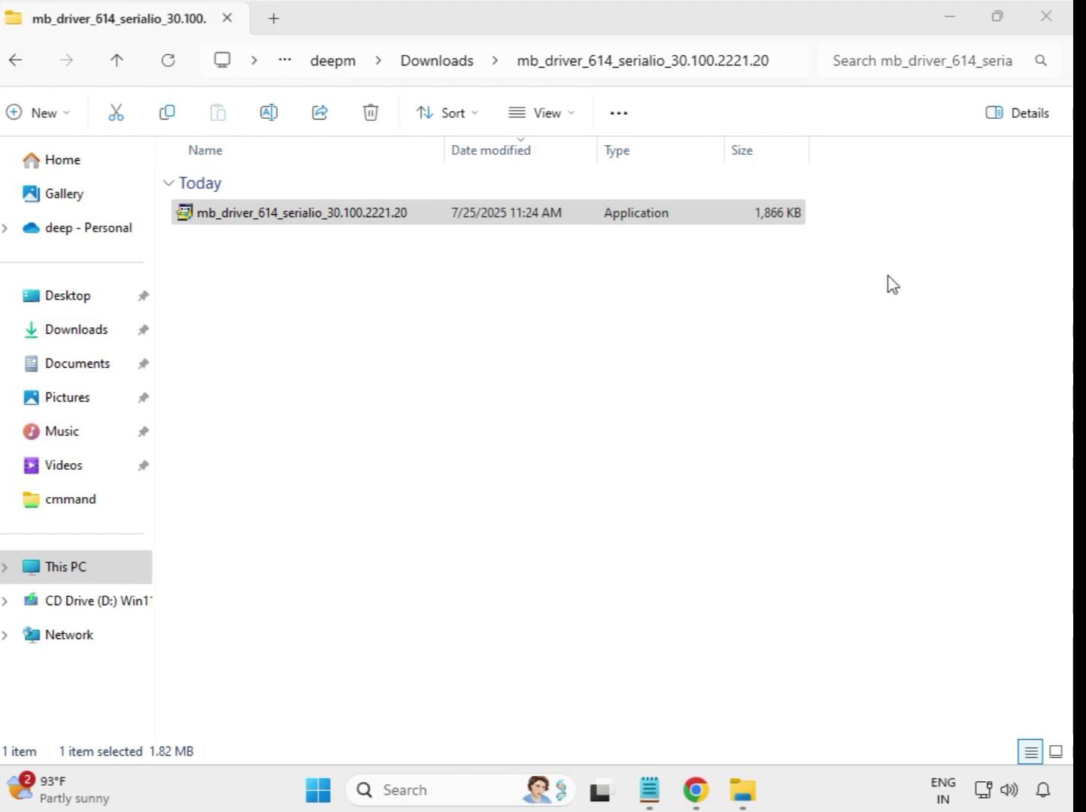
{"action": "key", "text": "Escape"}
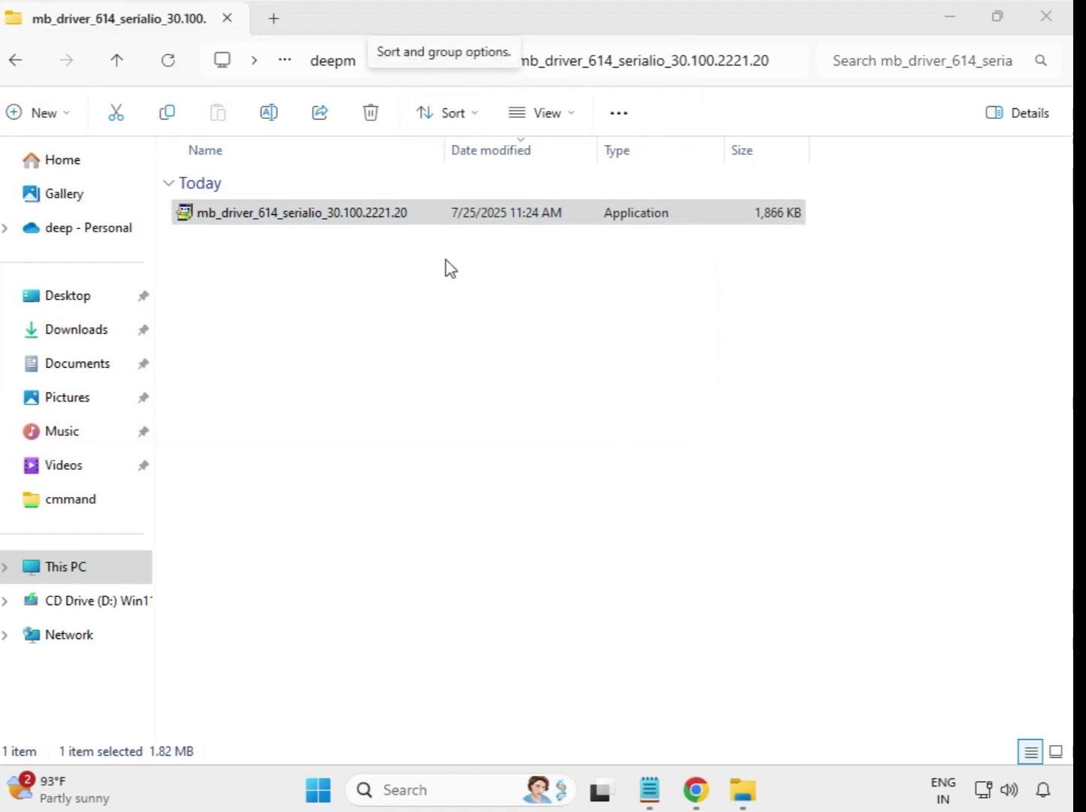
{"action": "left_click", "coordinate": [17, 65]}
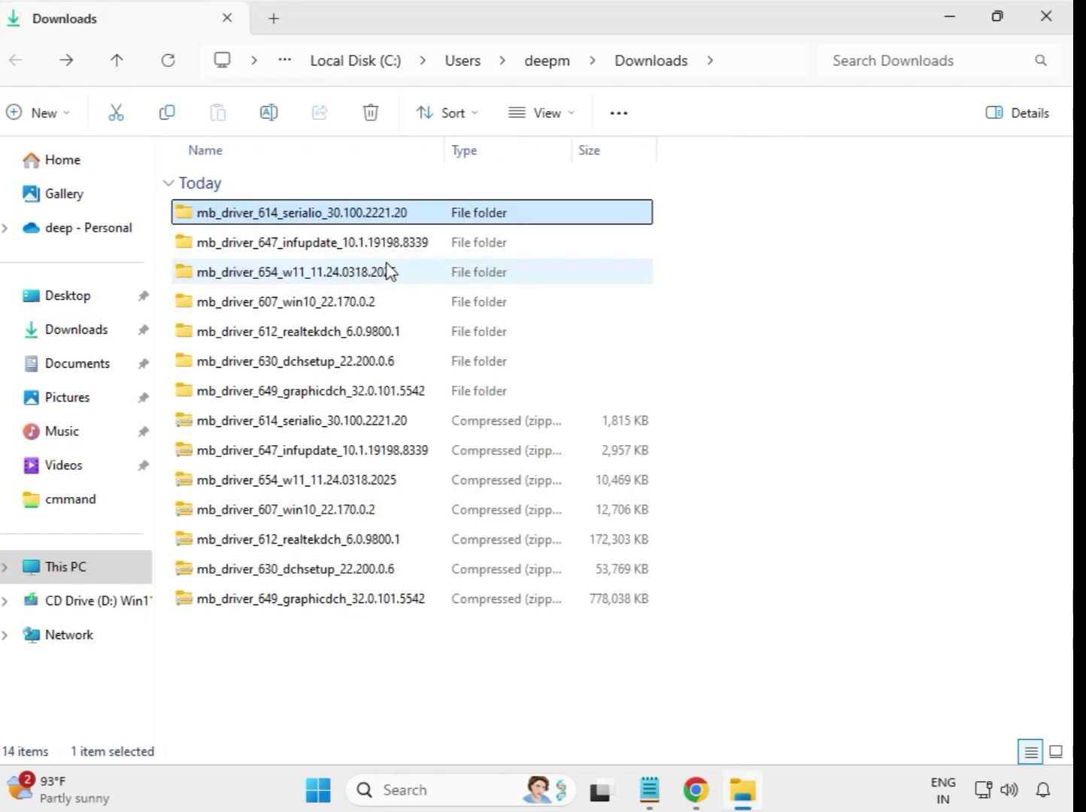
Run the mb_driver_647_infupdate_10.1.19198.8339 installer from its extracted folder as administrator, allow its changes, and return to Downloads.
{"action": "double_click", "coordinate": [361, 242]}
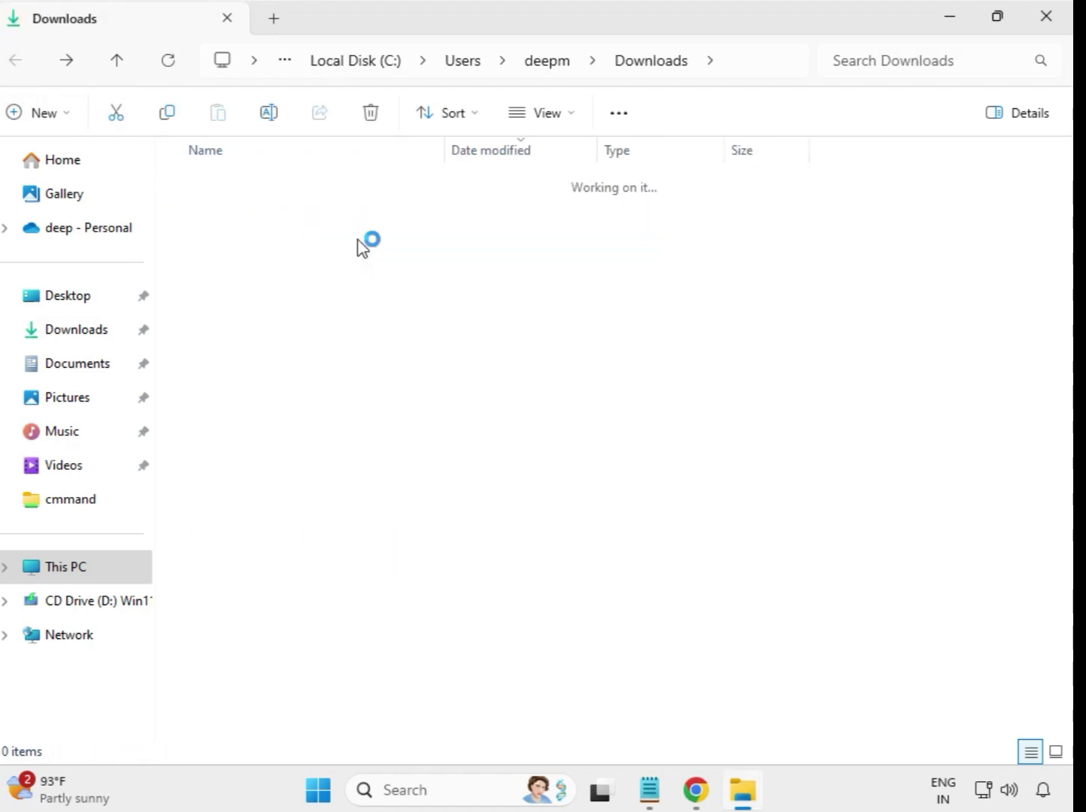
{"action": "left_click", "coordinate": [360, 215]}
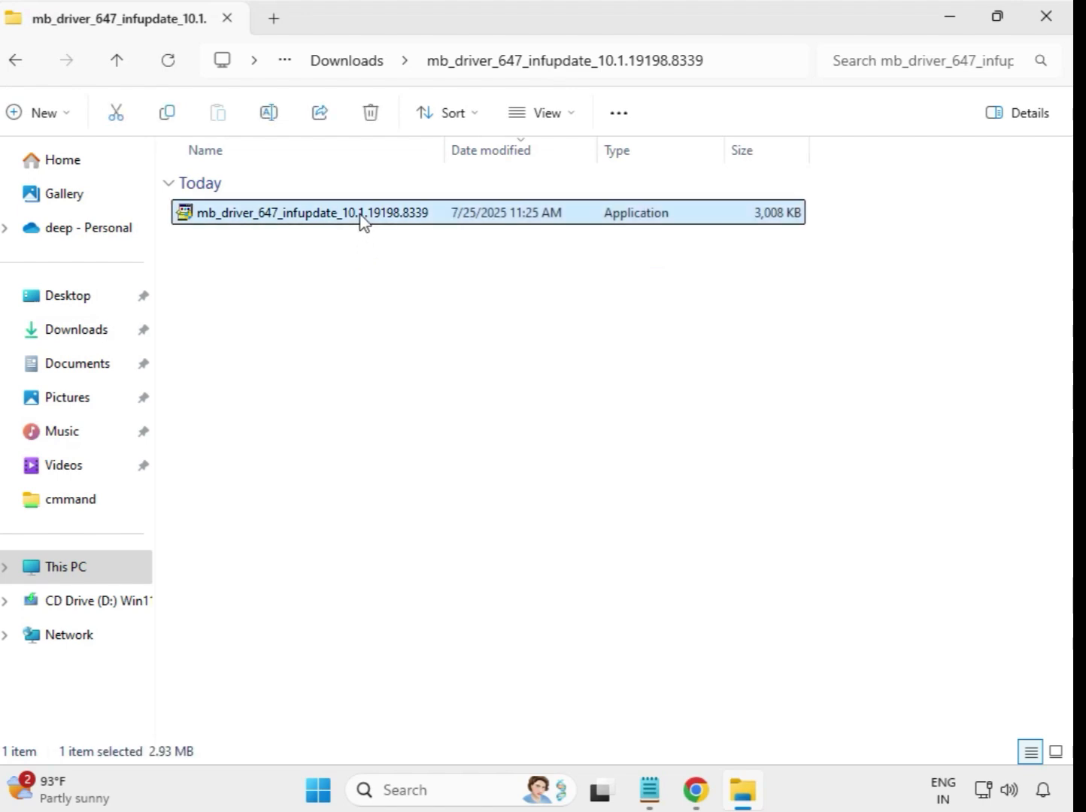
{"action": "right_click", "coordinate": [361, 220]}
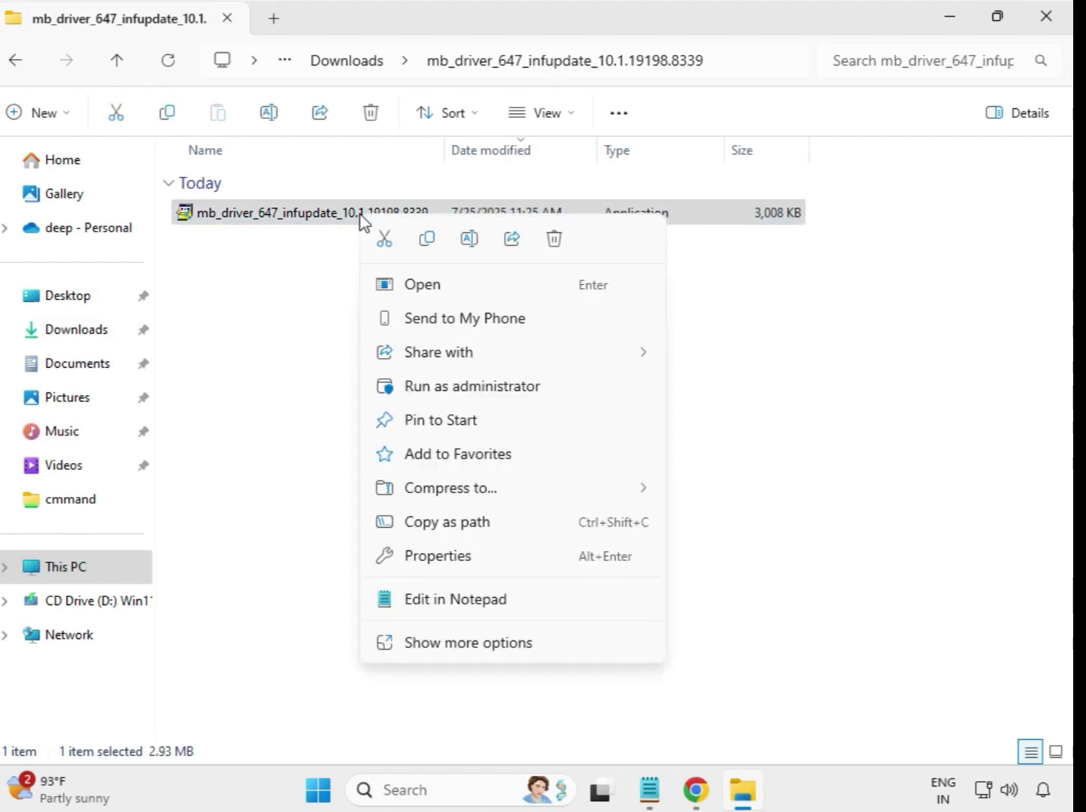
{"action": "left_click", "coordinate": [484, 393]}
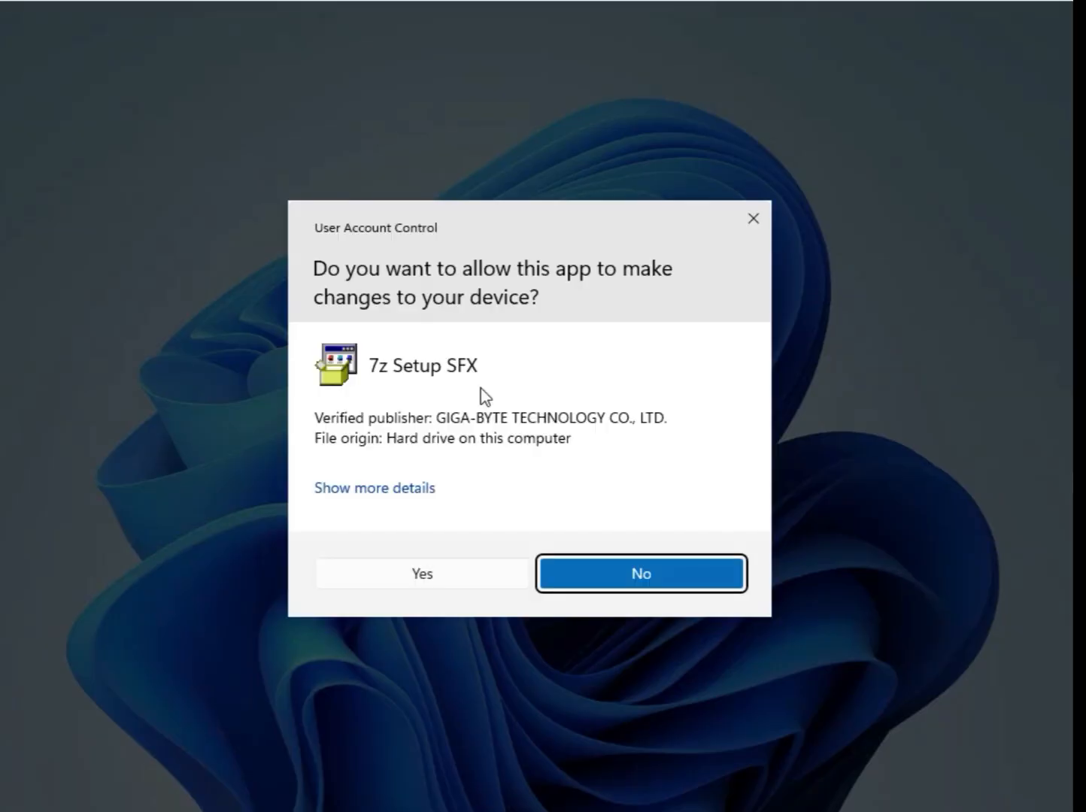
{"action": "left_click", "coordinate": [491, 578]}
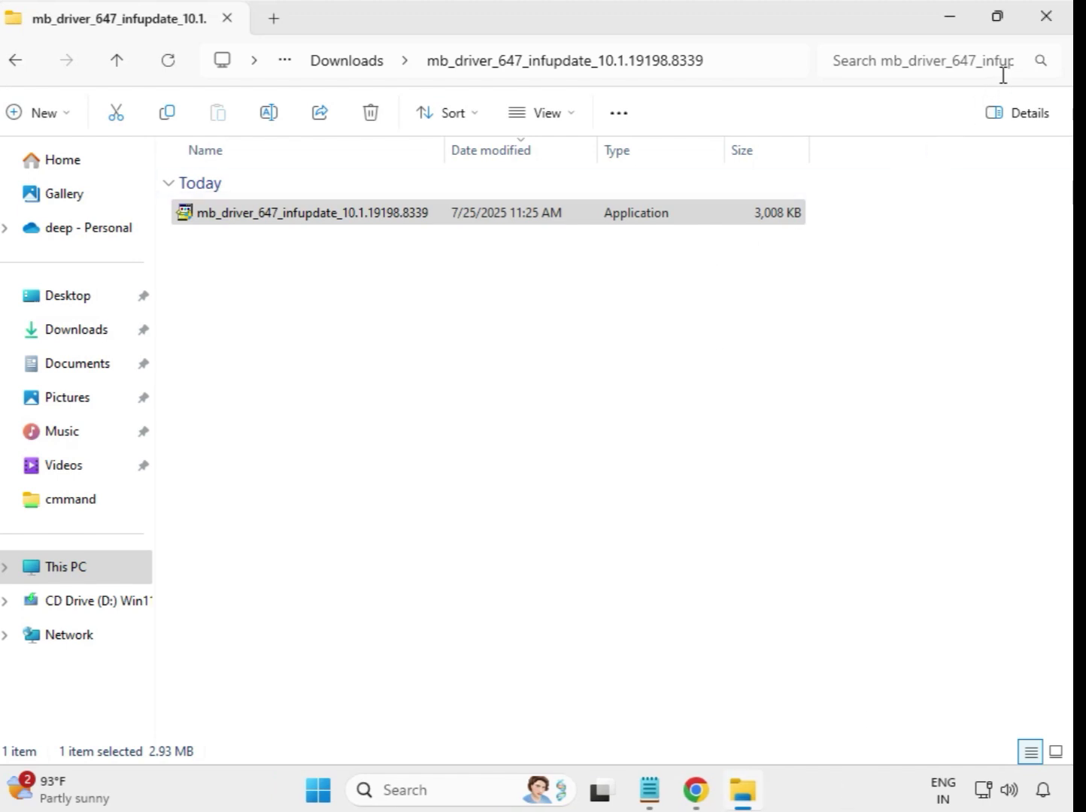
{"action": "left_click", "coordinate": [327, 63]}
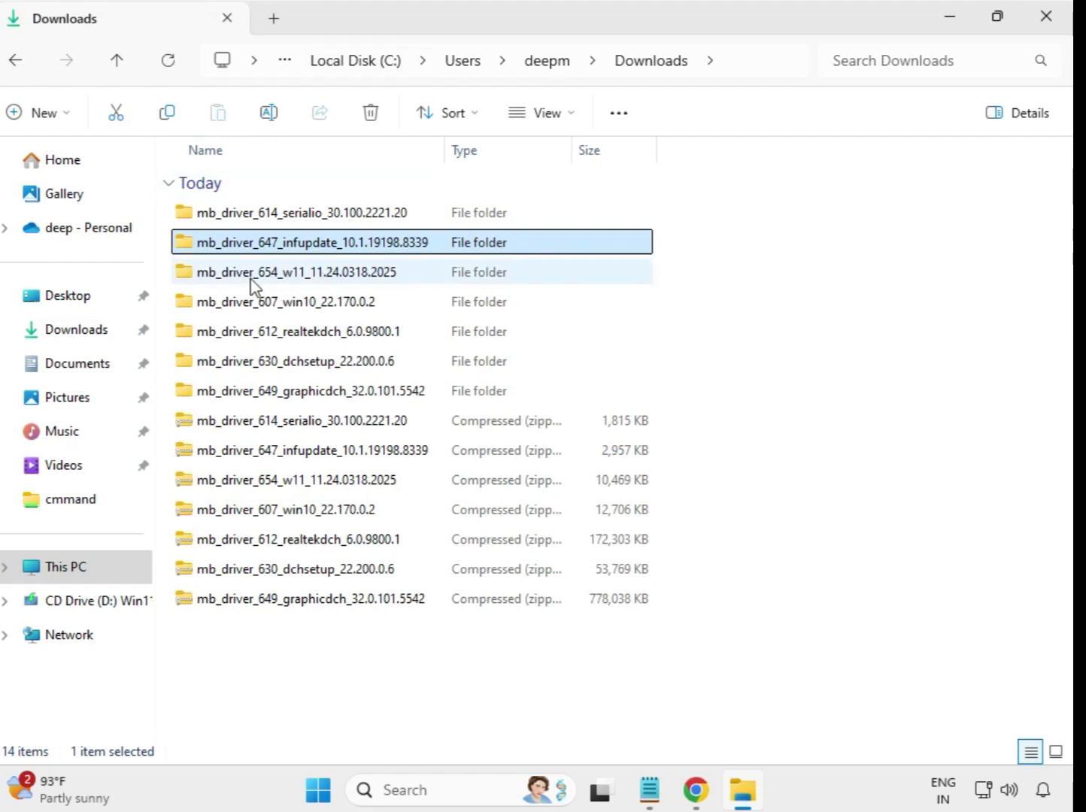
Run the mb_driver_654_w11_11.24.0318.2025 installer from its extracted folder as administrator, allow its changes, and return to Downloads.
{"action": "double_click", "coordinate": [307, 278]}
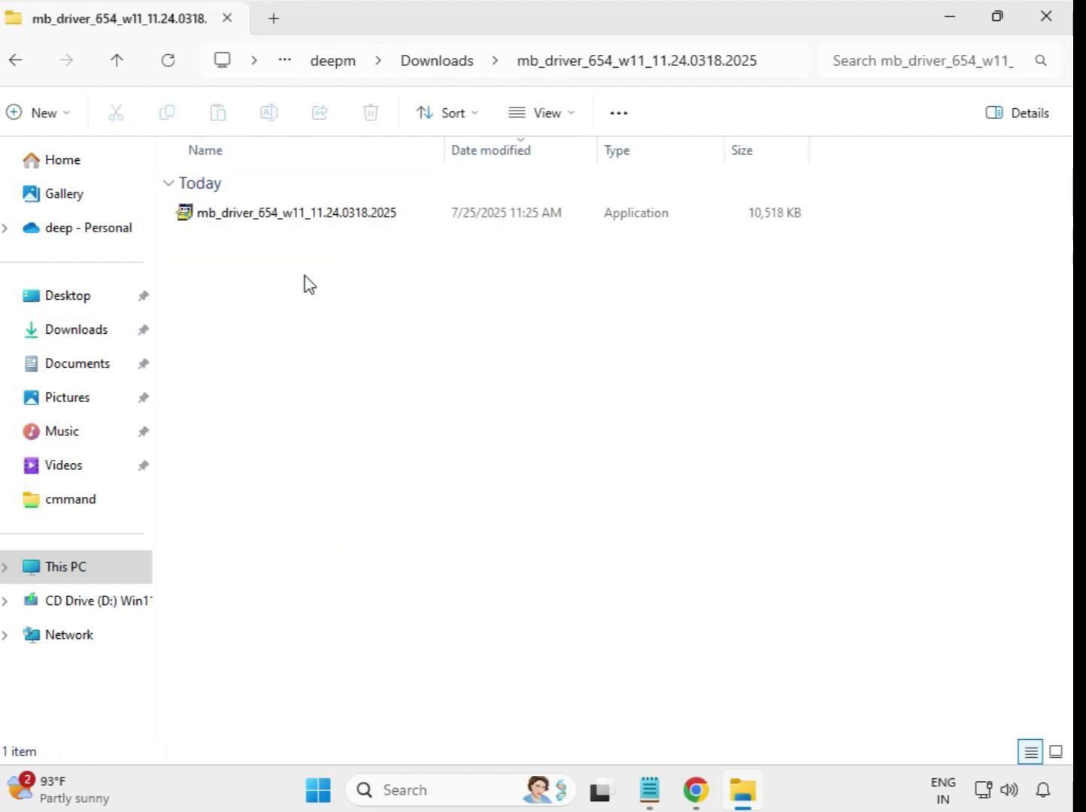
{"action": "left_click", "coordinate": [317, 218]}
{"action": "right_click", "coordinate": [317, 218]}
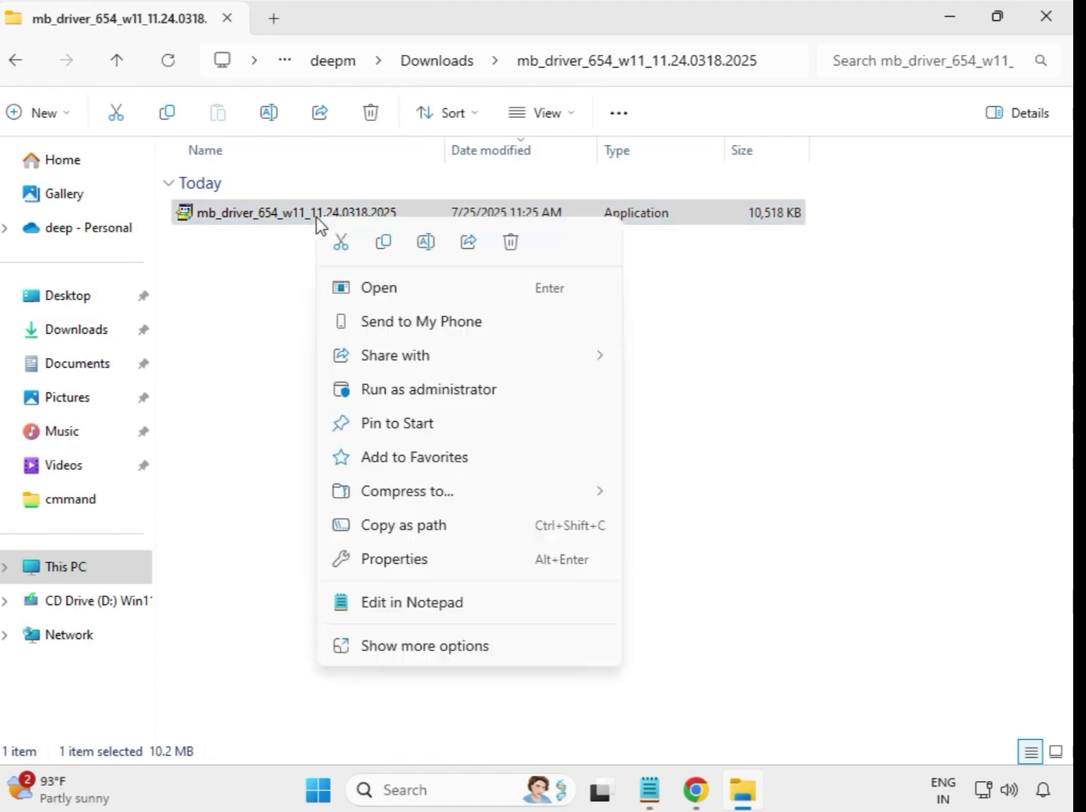
{"action": "left_click", "coordinate": [419, 389]}
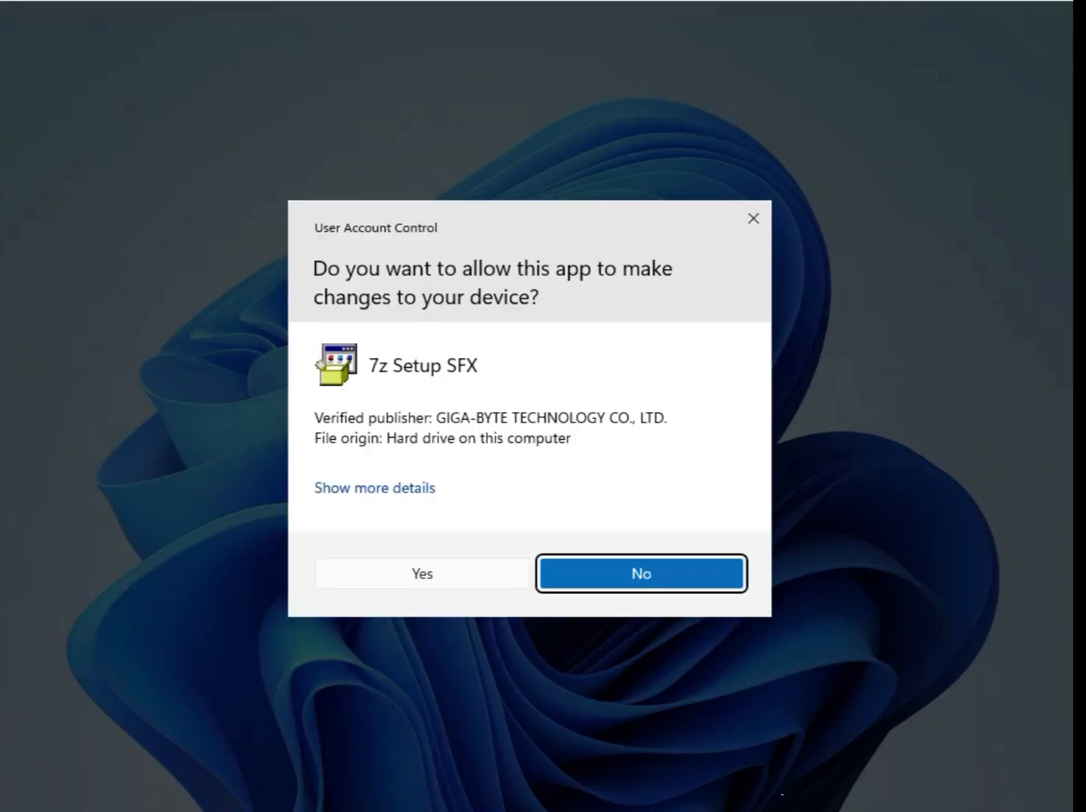
{"action": "left_click", "coordinate": [445, 582]}
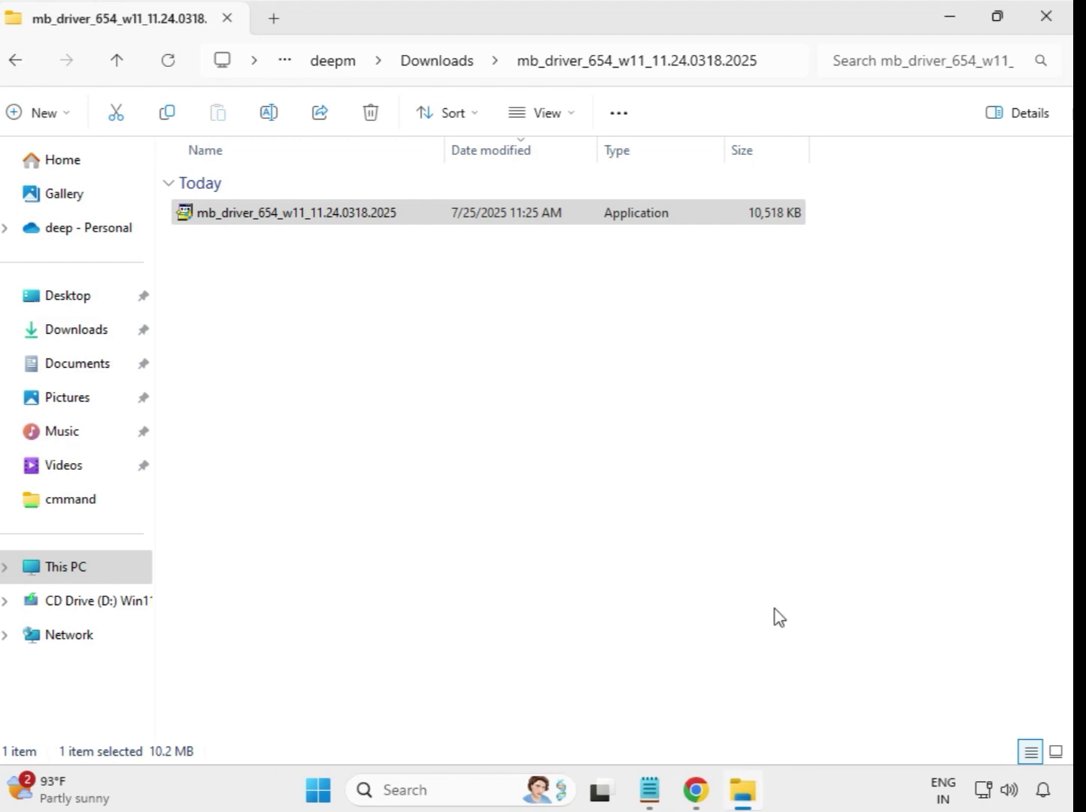
{"action": "left_click", "coordinate": [440, 66]}
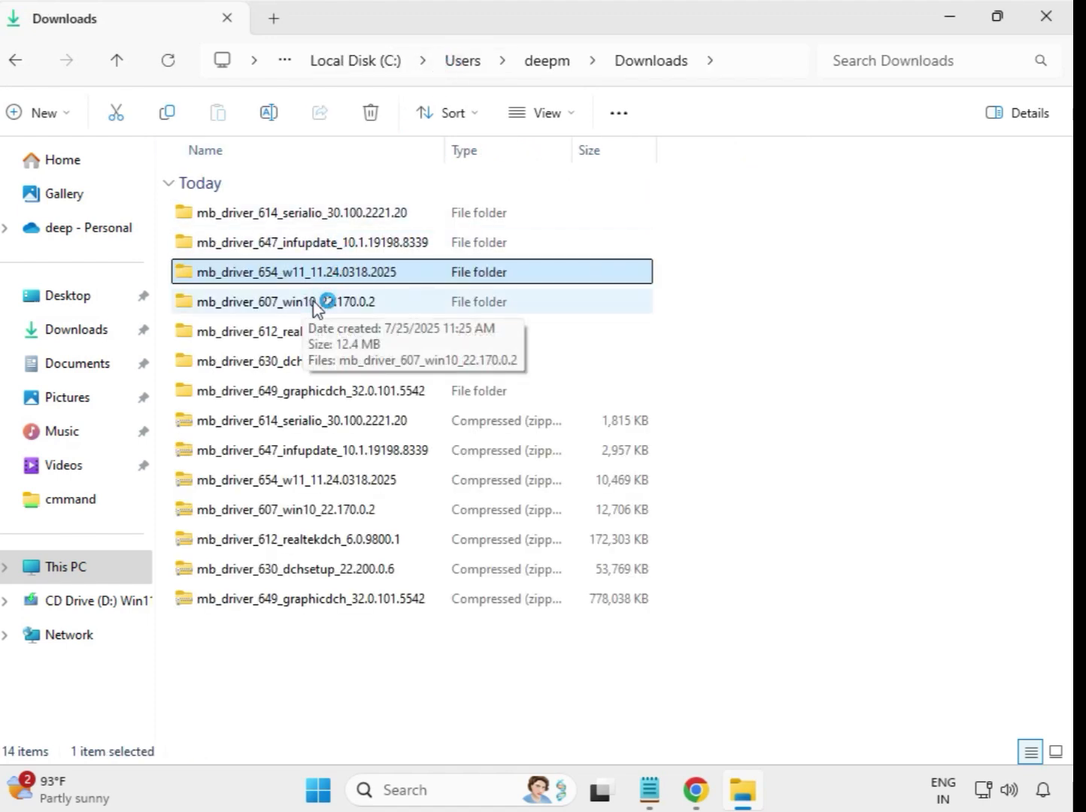
Run the mb_driver_607_win10_22.170.0.2 installer from its extracted folder as administrator, allow its changes, and return to Downloads.
{"action": "double_click", "coordinate": [315, 302]}
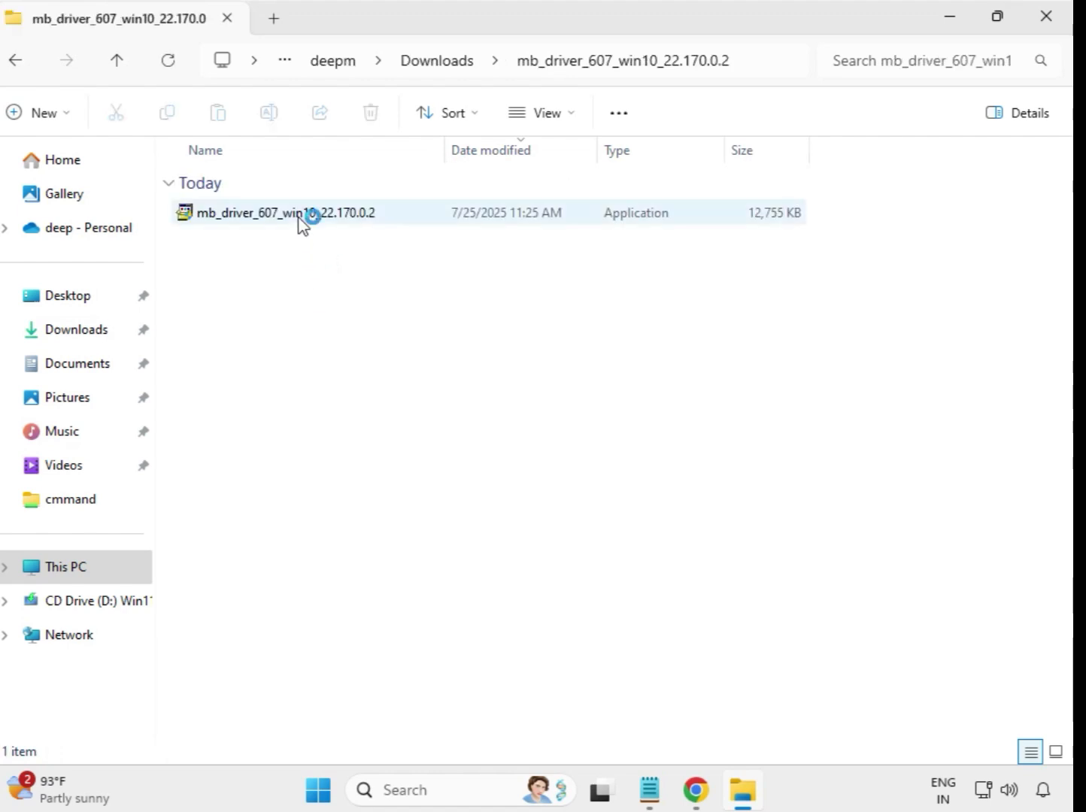
{"action": "left_click", "coordinate": [300, 216]}
{"action": "right_click", "coordinate": [300, 217]}
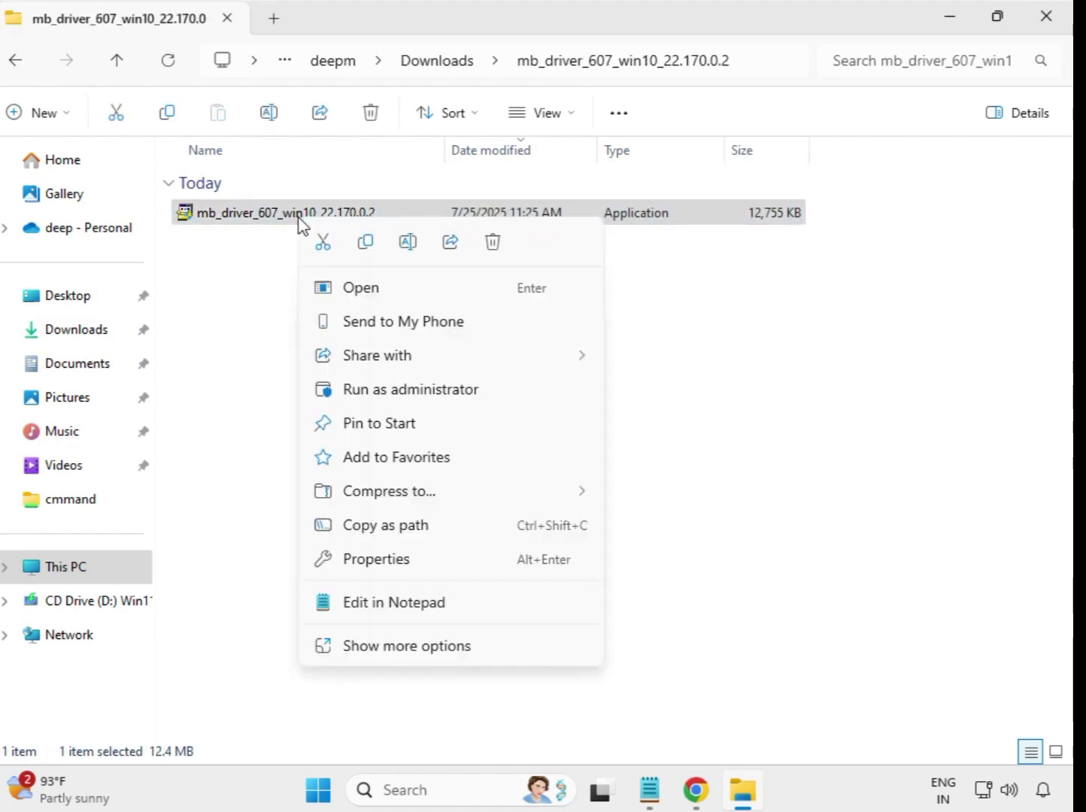
{"action": "left_click", "coordinate": [417, 390]}
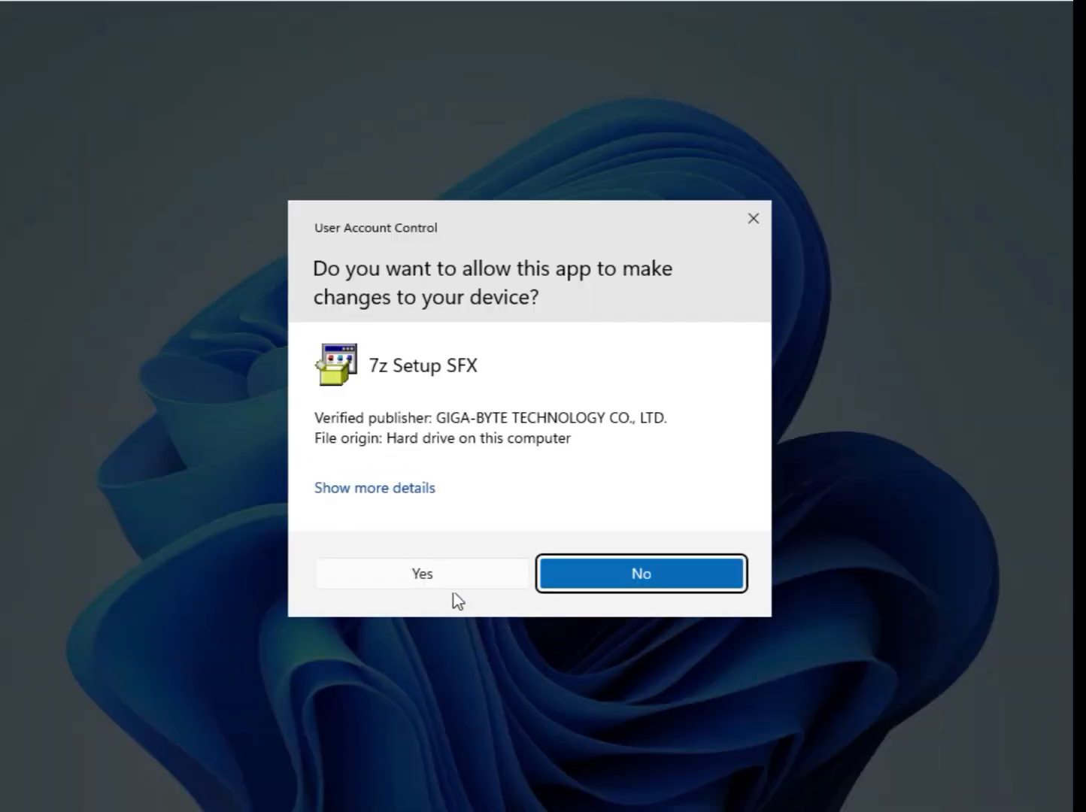
{"action": "left_click", "coordinate": [445, 572]}
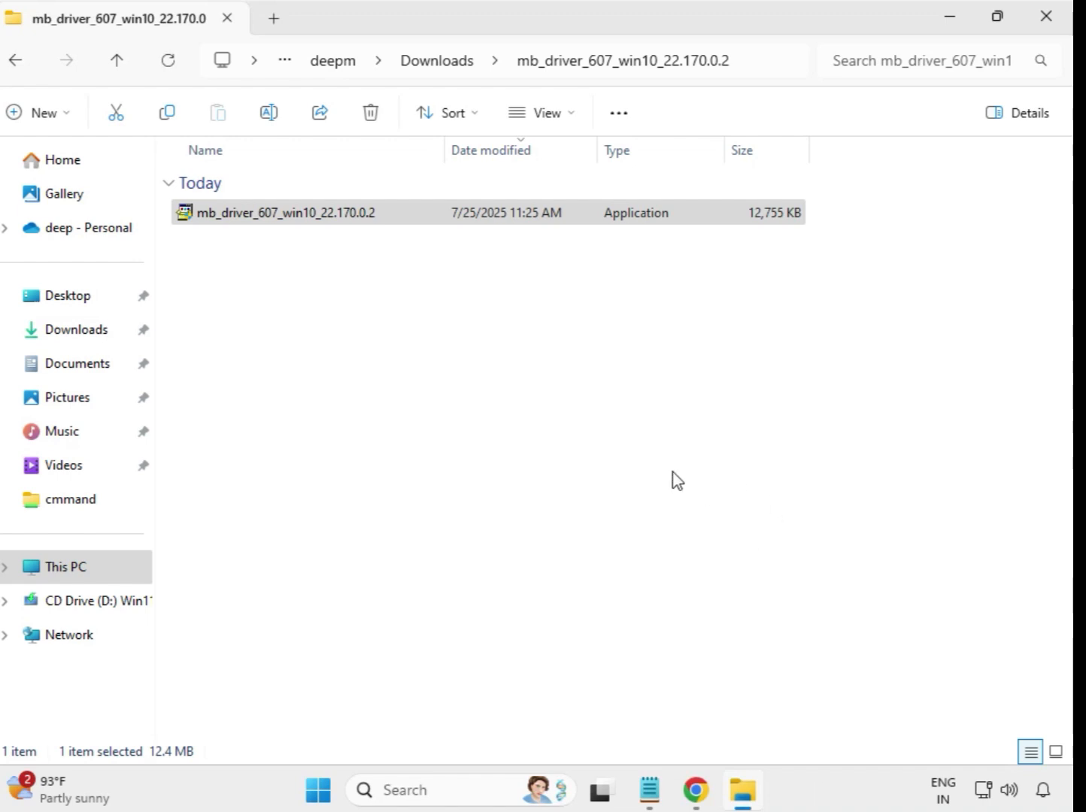
{"action": "left_click", "coordinate": [434, 62]}
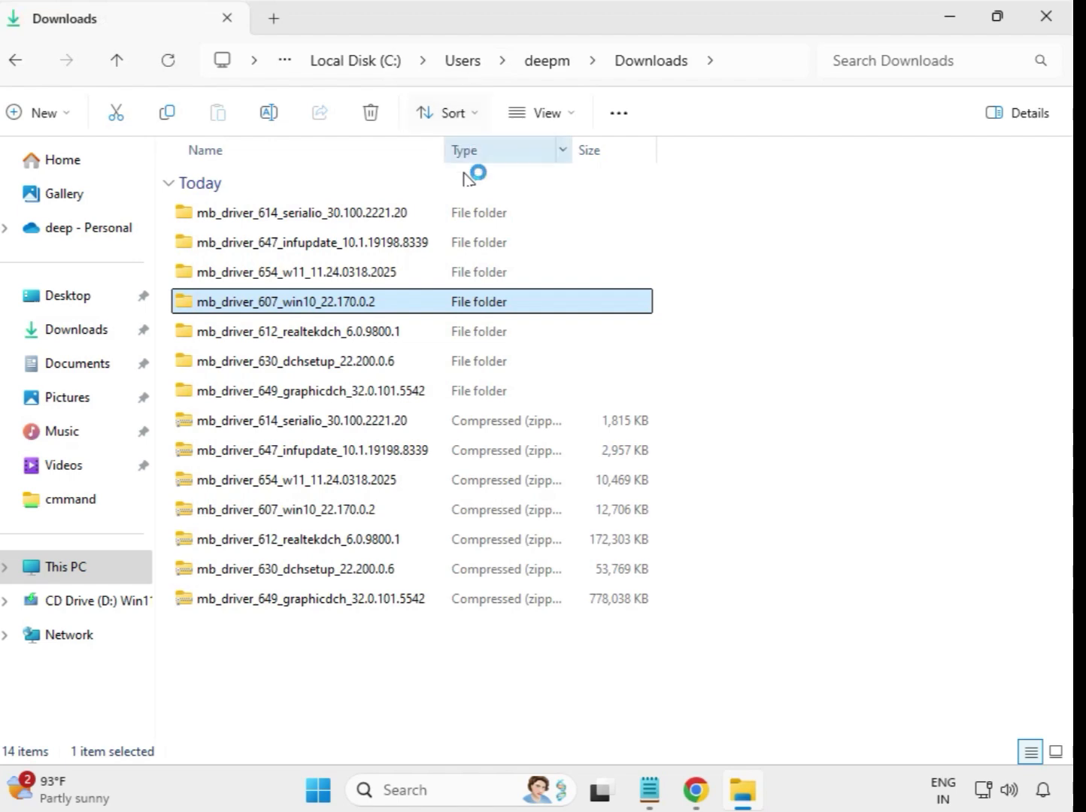
Run the mb_driver_612_realtekdch_6.0.9800.1 installer from its extracted folder as administrator, allow its changes, and return to Downloads.
{"action": "mouse_move", "coordinate": [368, 339]}
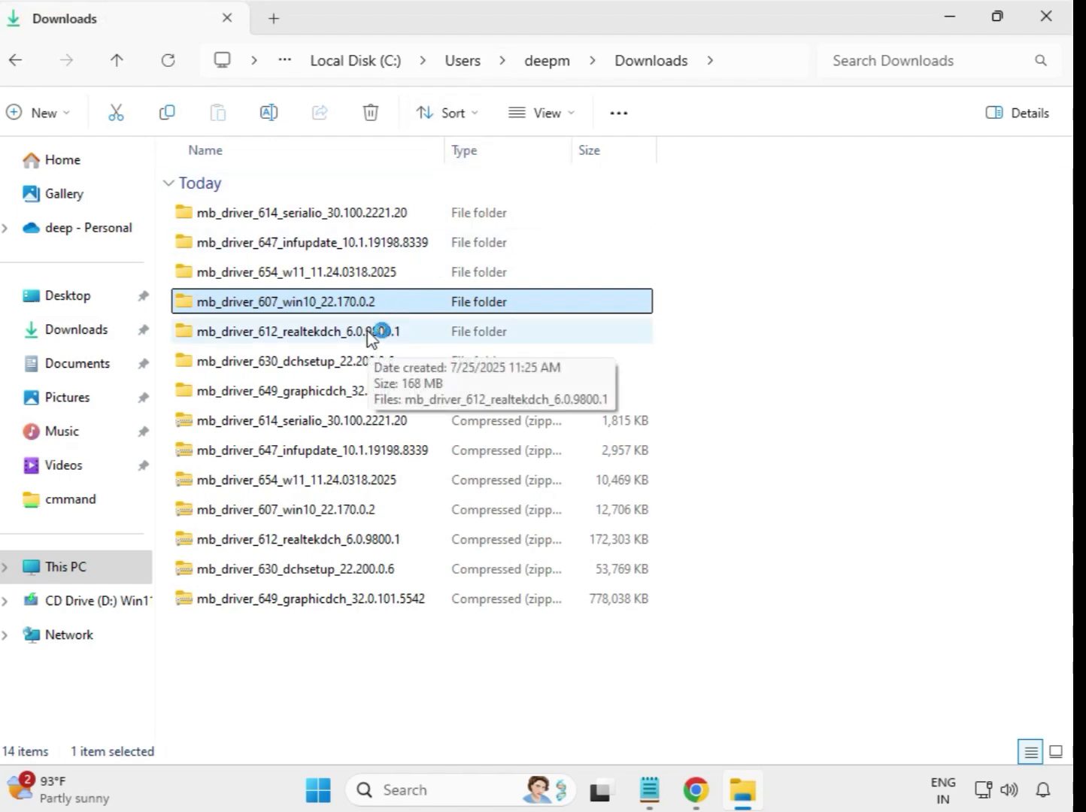
{"action": "left_click", "coordinate": [382, 334]}
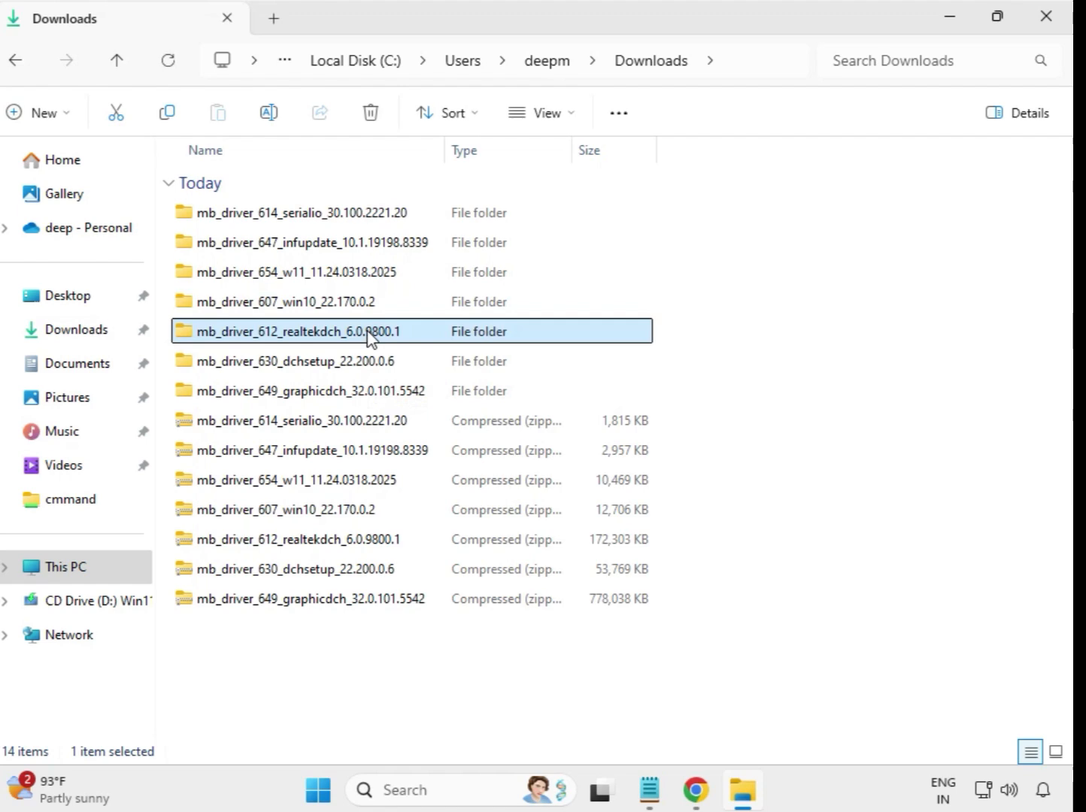
{"action": "double_click", "coordinate": [432, 335]}
{"action": "left_click", "coordinate": [334, 218]}
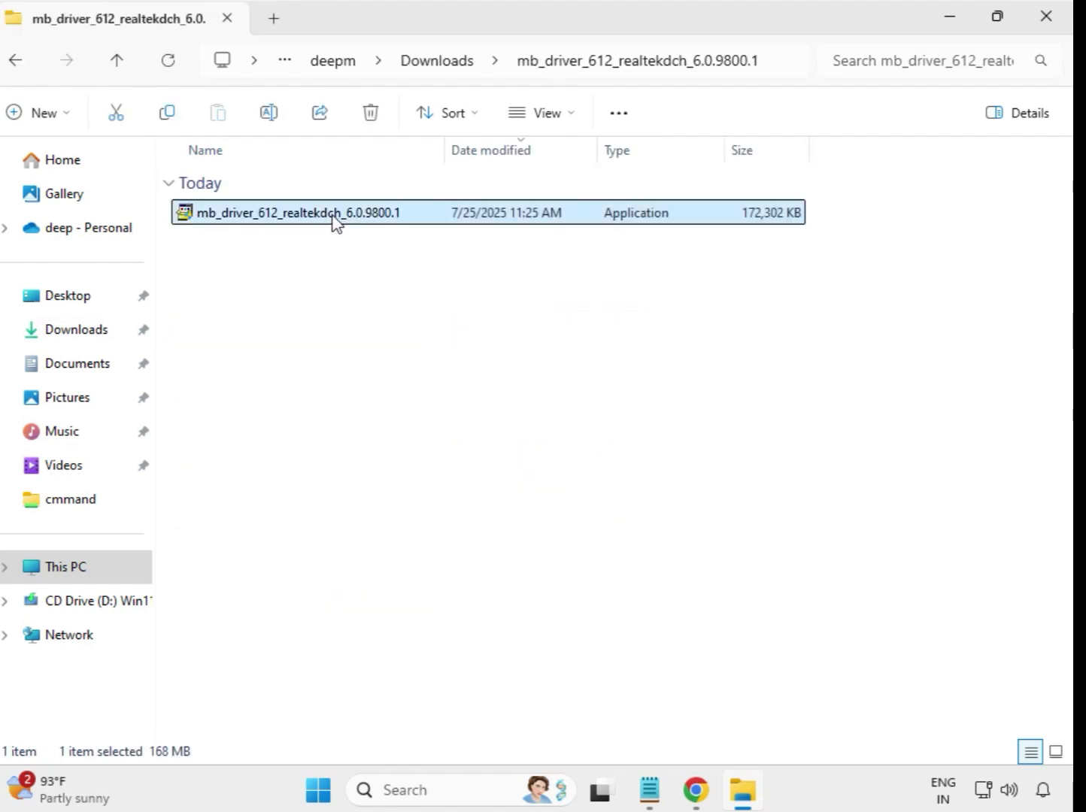
{"action": "right_click", "coordinate": [337, 223]}
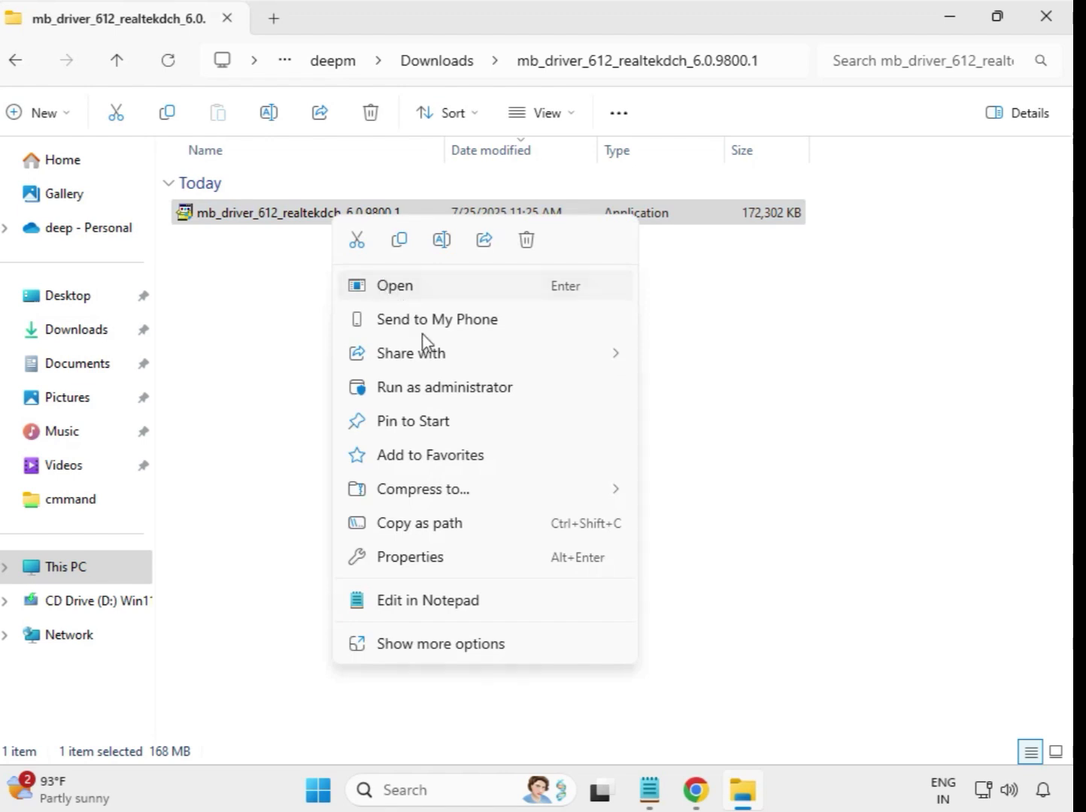
{"action": "left_click", "coordinate": [472, 393]}
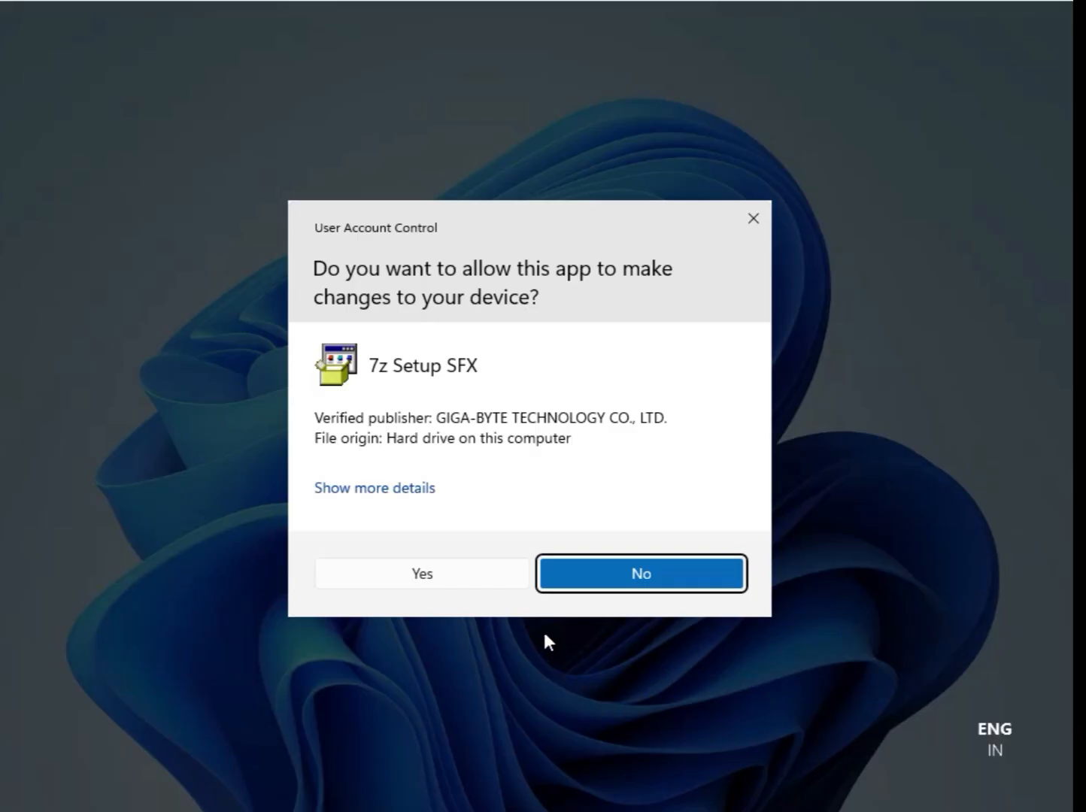
{"action": "left_click", "coordinate": [441, 566]}
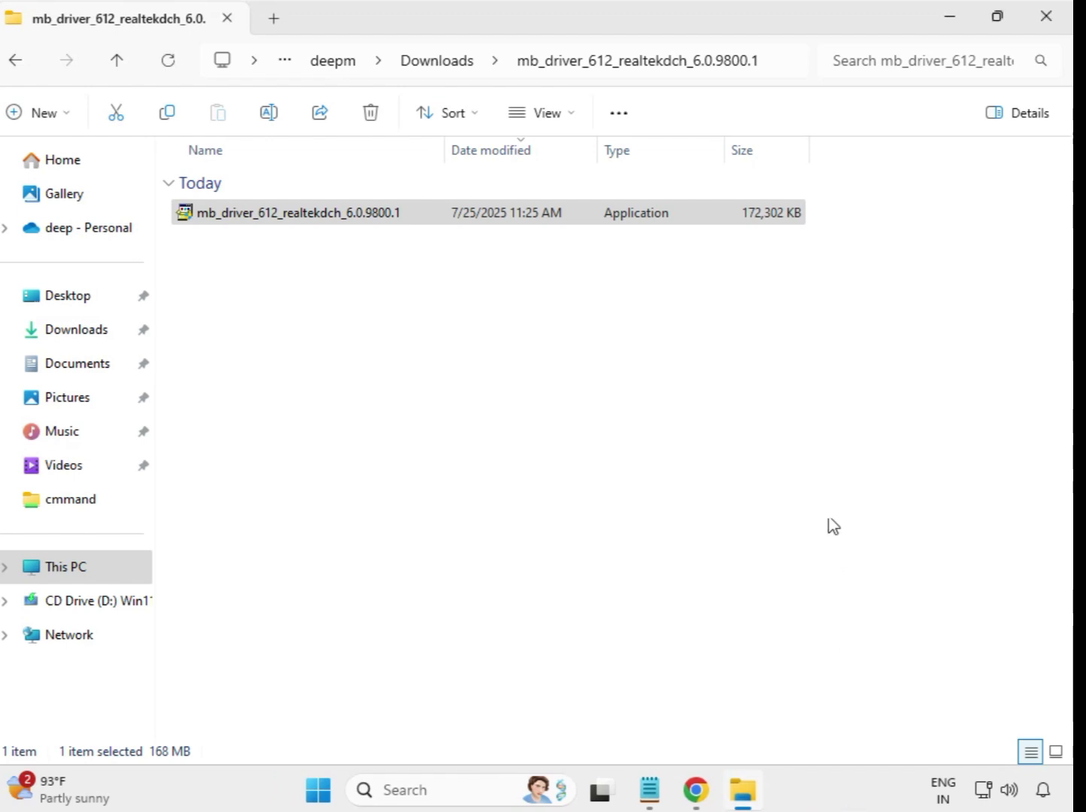
{"action": "left_click", "coordinate": [441, 72]}
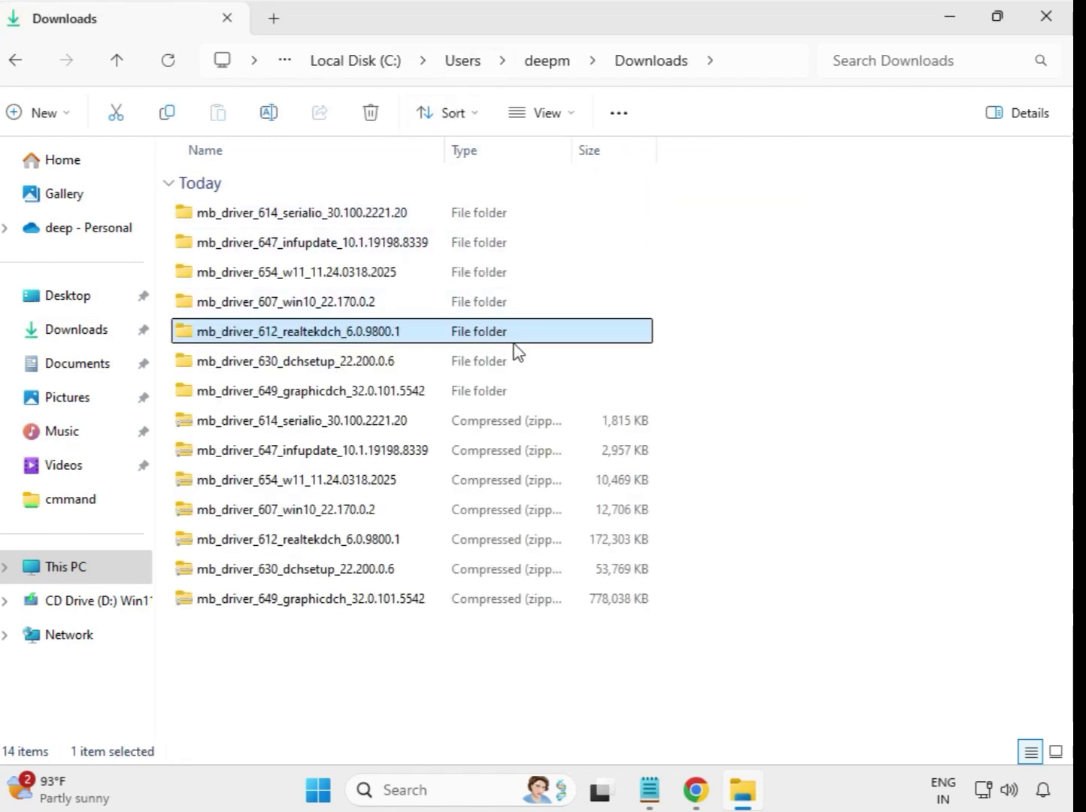
Run the mb_driver_630_dchsetup_22.200.0.6 installer from its extracted folder as administrator and allow it to make changes to the device.
{"action": "left_click", "coordinate": [358, 368]}
{"action": "left_click", "coordinate": [364, 393]}
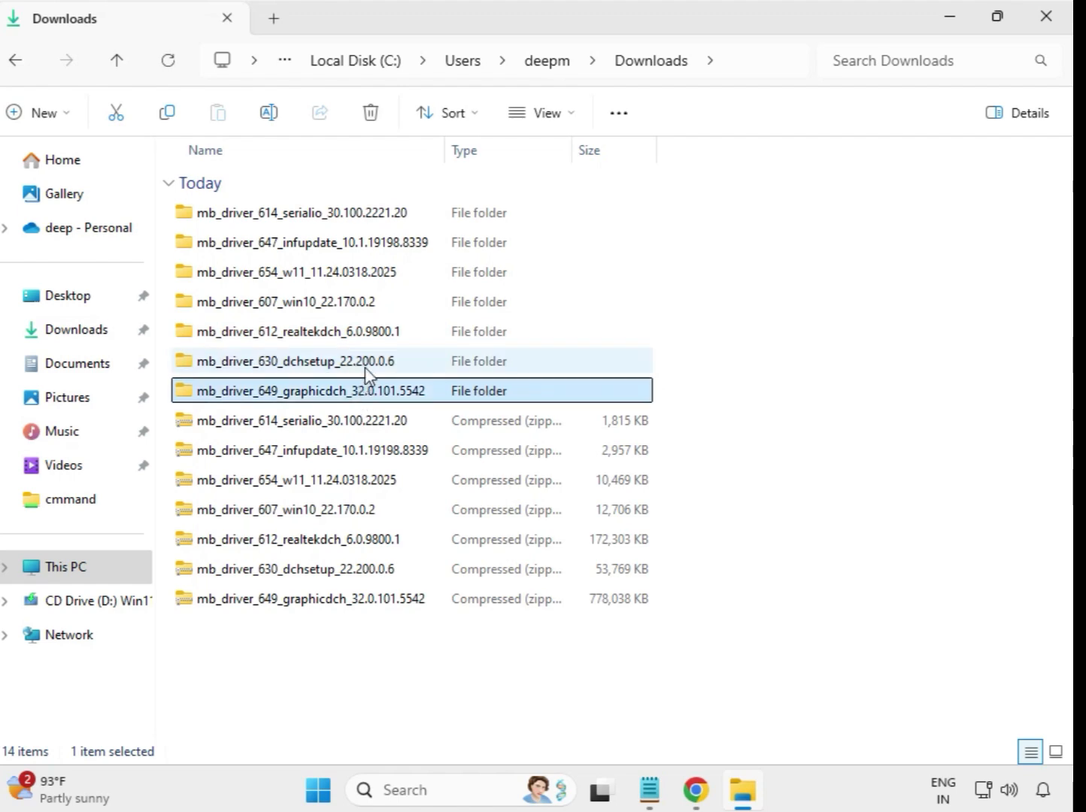
{"action": "left_click", "coordinate": [352, 367]}
{"action": "double_click", "coordinate": [350, 369]}
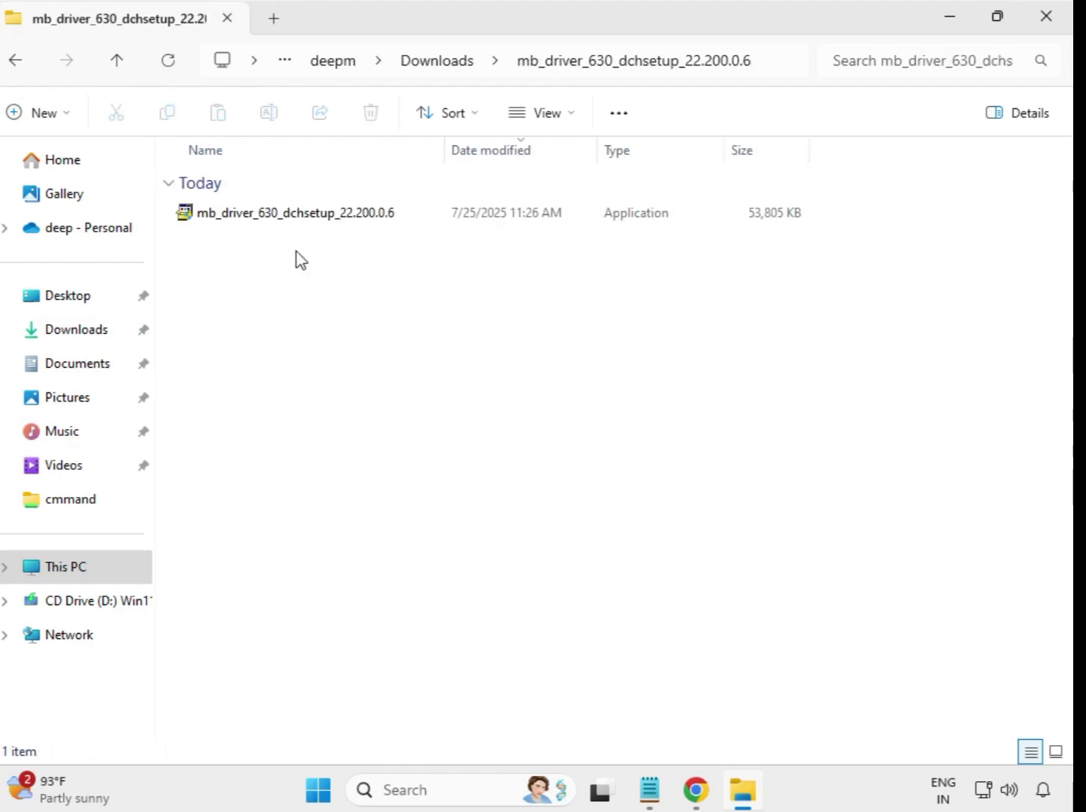
{"action": "left_click", "coordinate": [293, 222]}
{"action": "right_click", "coordinate": [294, 223]}
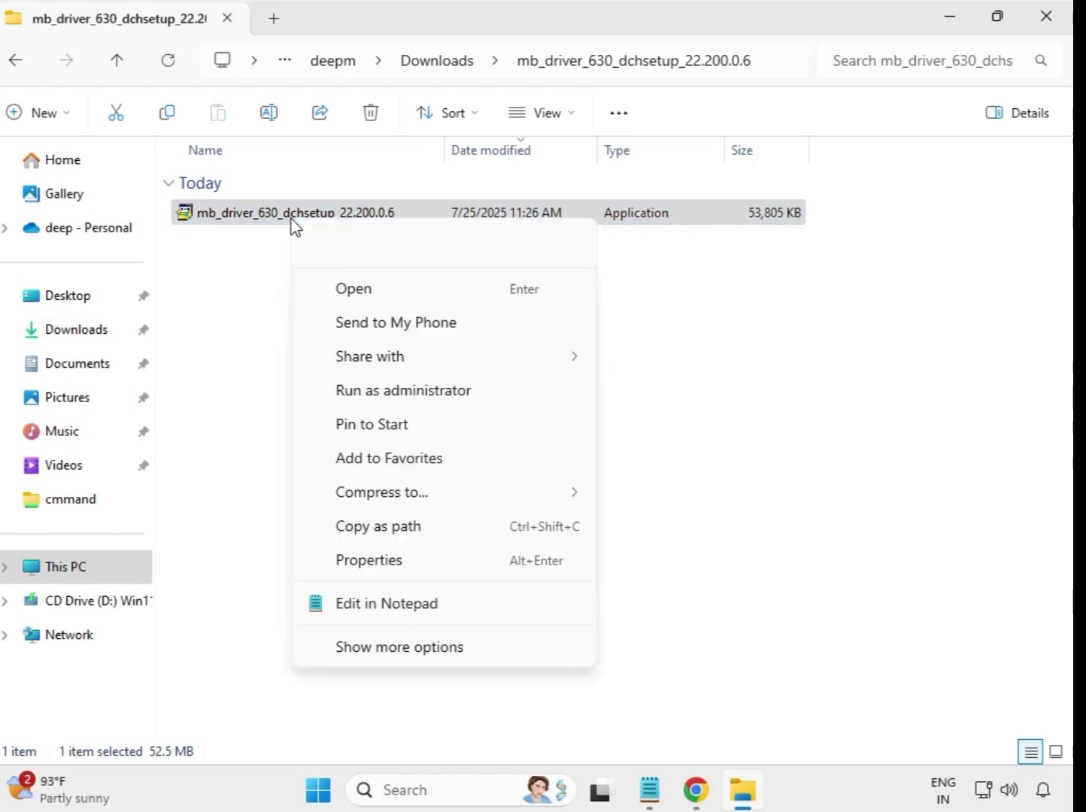
{"action": "left_click", "coordinate": [416, 399]}
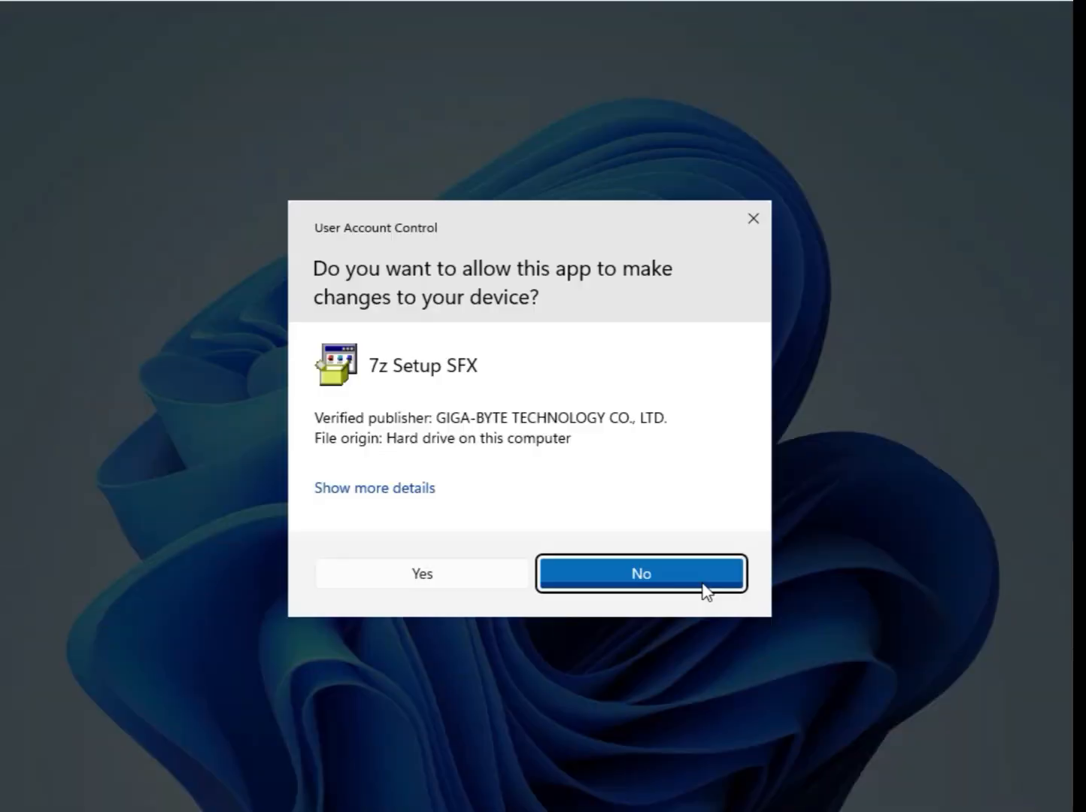
{"action": "left_click", "coordinate": [448, 581]}
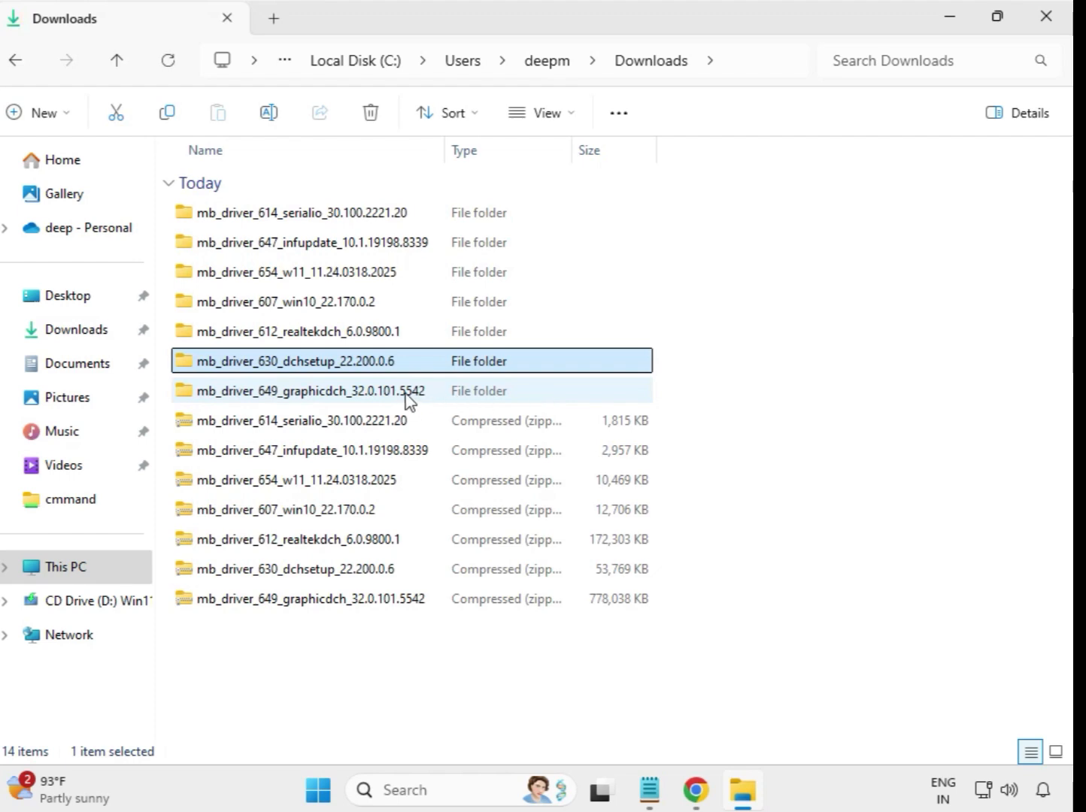
Run the mb_driver_649_graphicdch_32.0.101.5542 installer from its extracted folder as administrator and allow it to make changes to the device.
{"action": "left_click", "coordinate": [328, 392]}
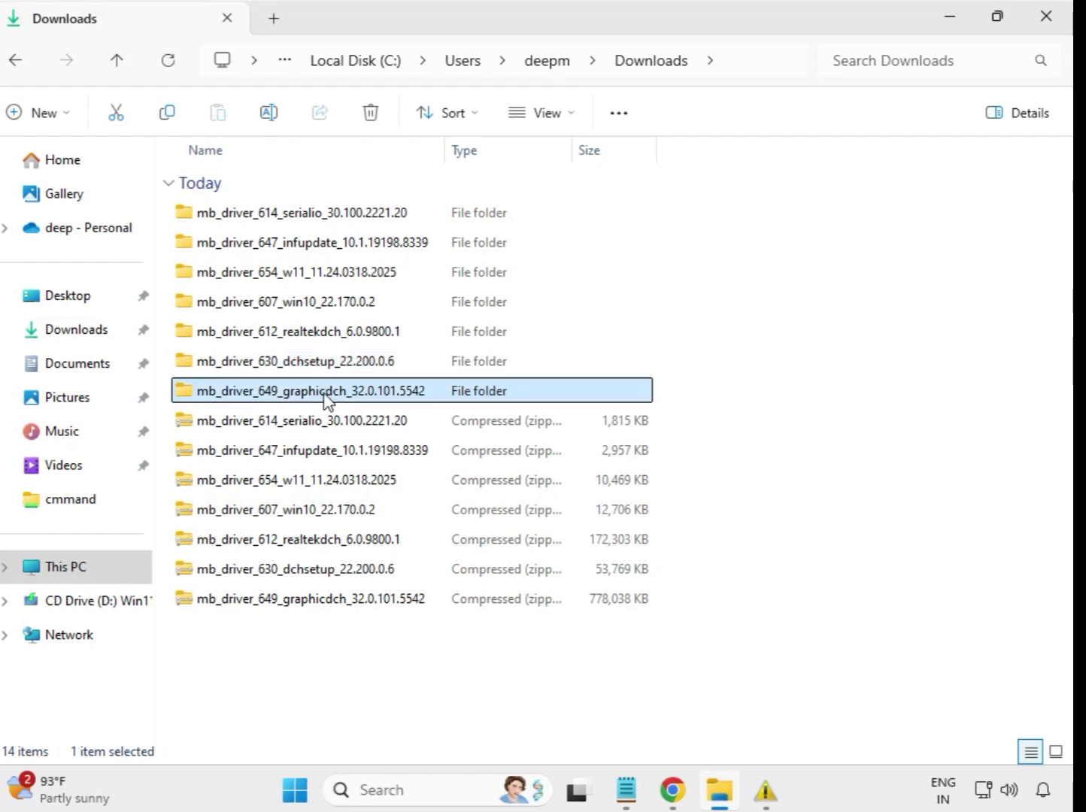
{"action": "double_click", "coordinate": [343, 392]}
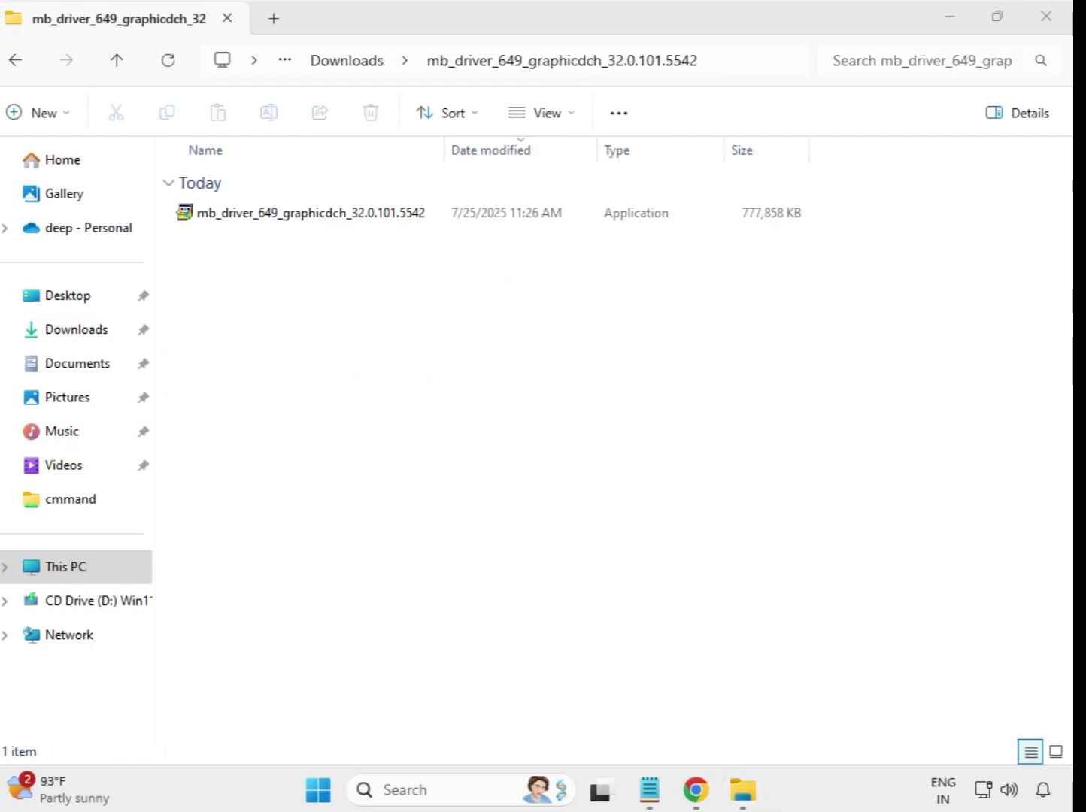
{"action": "left_click", "coordinate": [351, 214]}
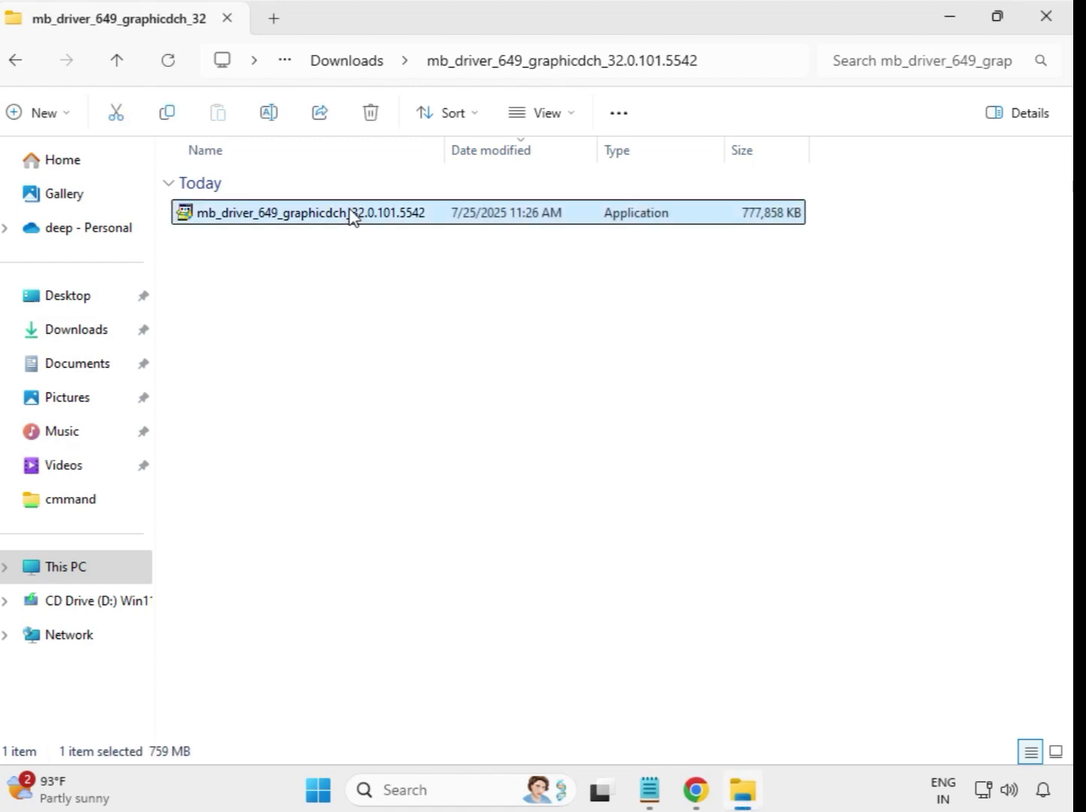
{"action": "right_click", "coordinate": [363, 228]}
{"action": "left_click", "coordinate": [457, 388]}
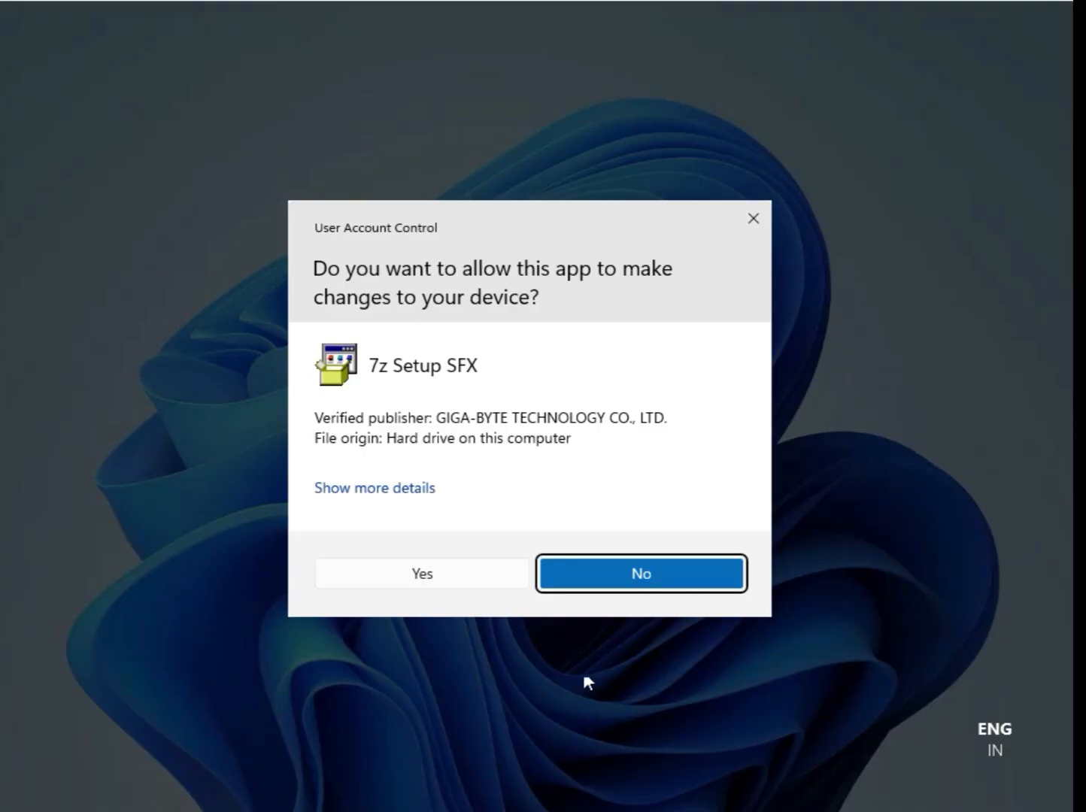
{"action": "left_click", "coordinate": [428, 574]}
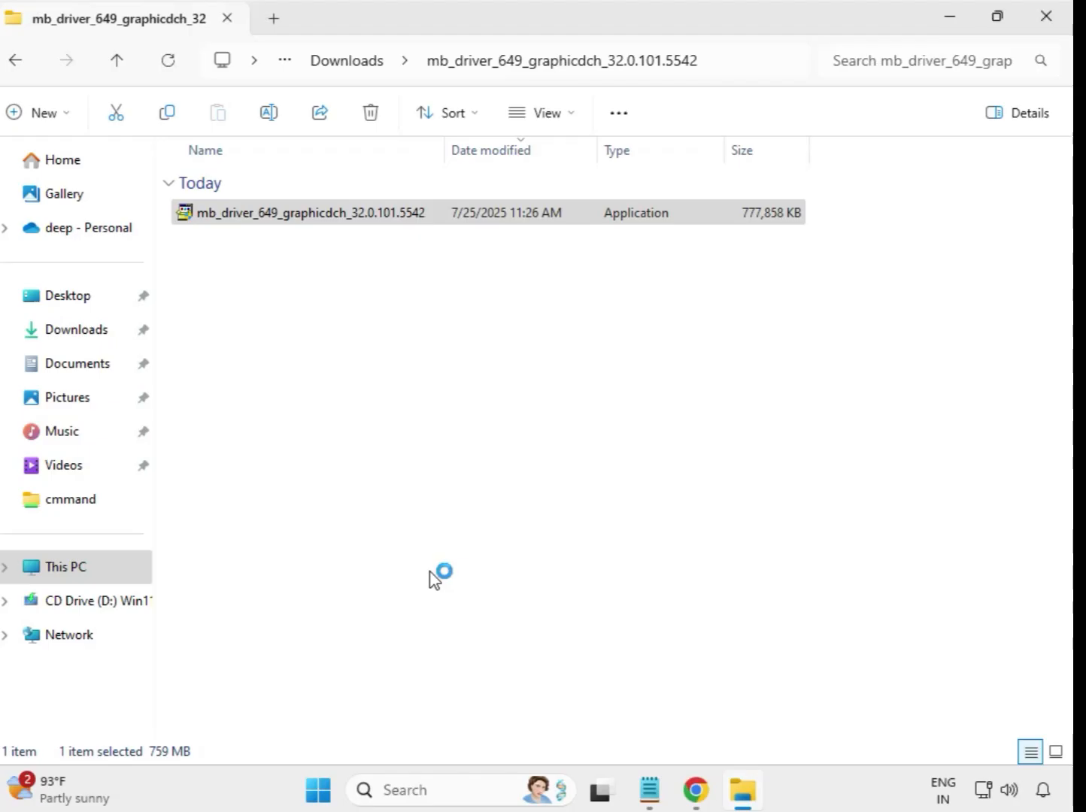